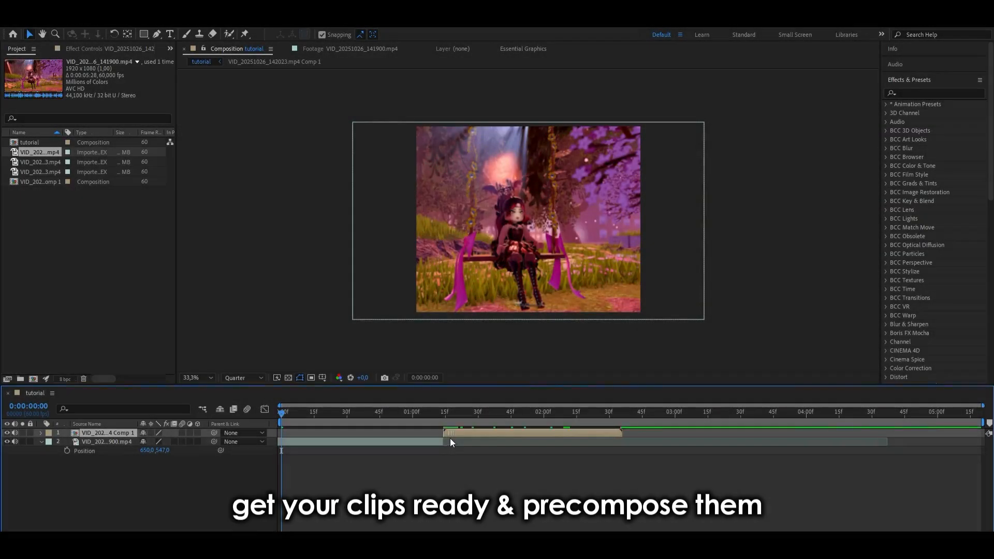
Step: Pre-compose the first video clip, VID_20251026_141900.mp4, in the tutorial composition
{"action": "right_click", "coordinate": [422, 439]}
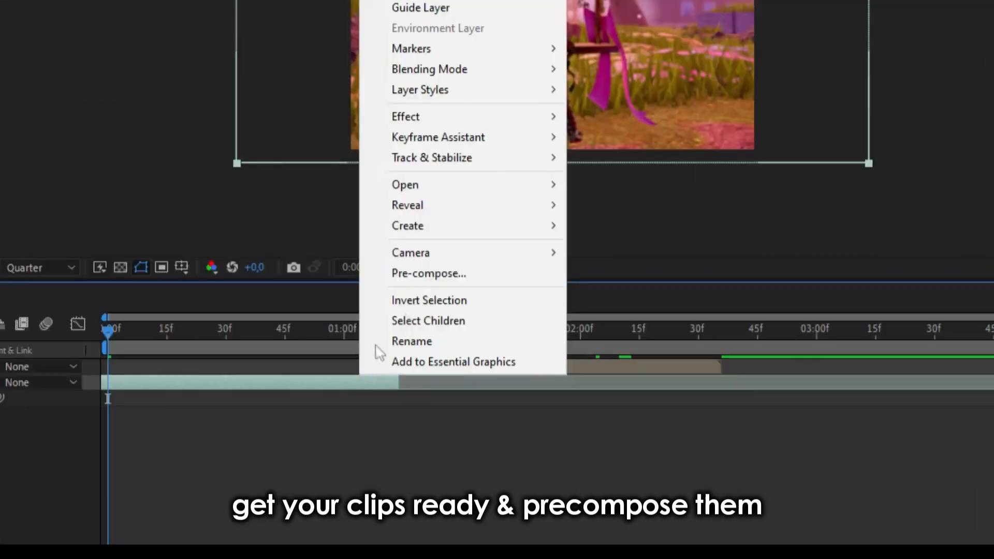
{"action": "left_click", "coordinate": [483, 273]}
{"action": "left_click", "coordinate": [451, 108]}
{"action": "left_click", "coordinate": [565, 403]}
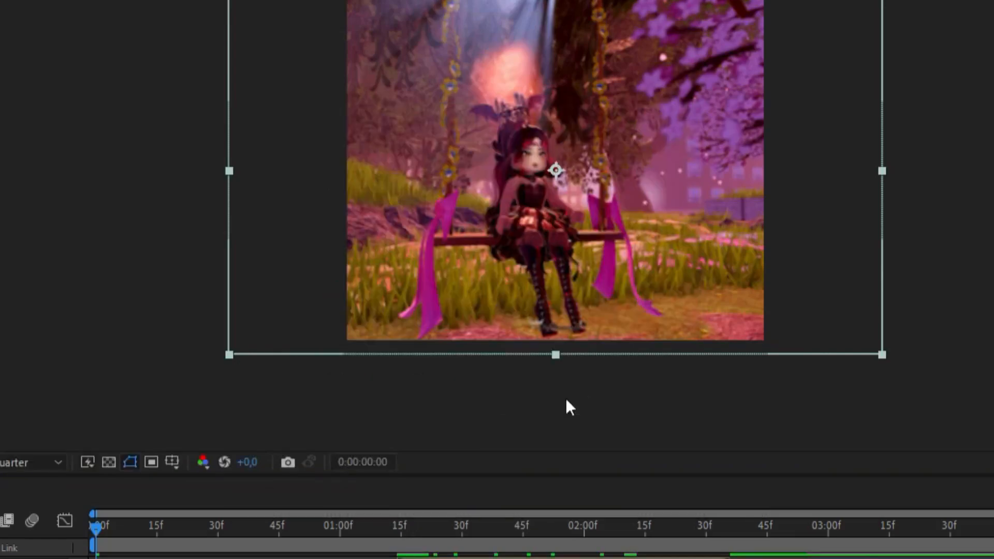
Step: Go to the start of the composition and enable motion blur for both pre-composed clip layers
{"action": "key", "text": "Home"}
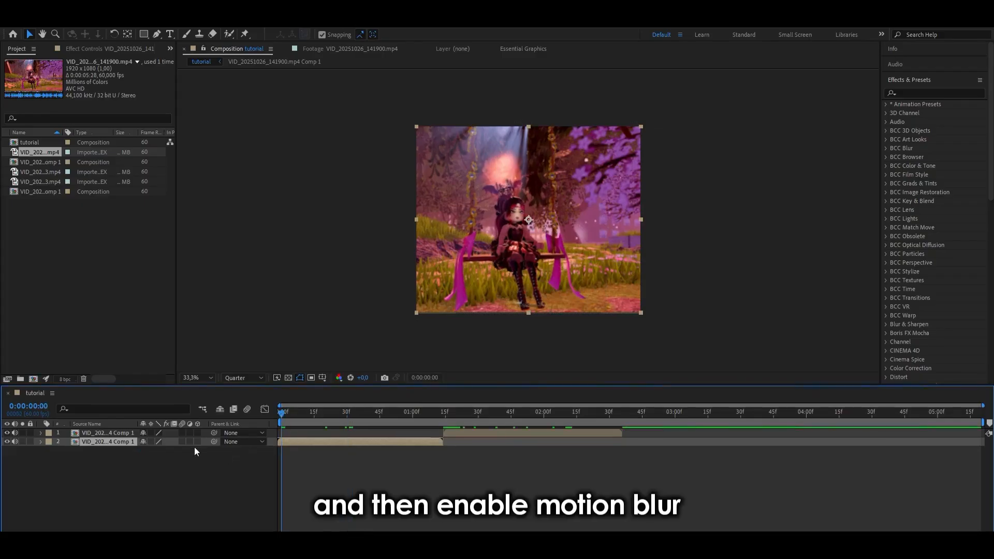
{"action": "left_click", "coordinate": [185, 433]}
{"action": "left_click", "coordinate": [184, 442]}
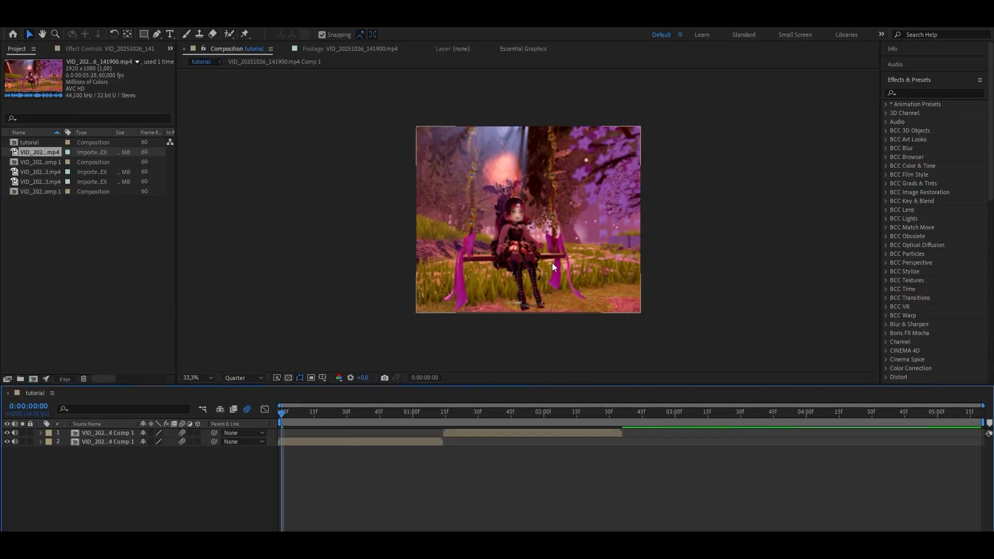
Step: Search the effects for "blurmo" and apply S_BlurMoCurves to the first clip
{"action": "left_click", "coordinate": [927, 93]}
{"action": "type", "text": "blurmo"}
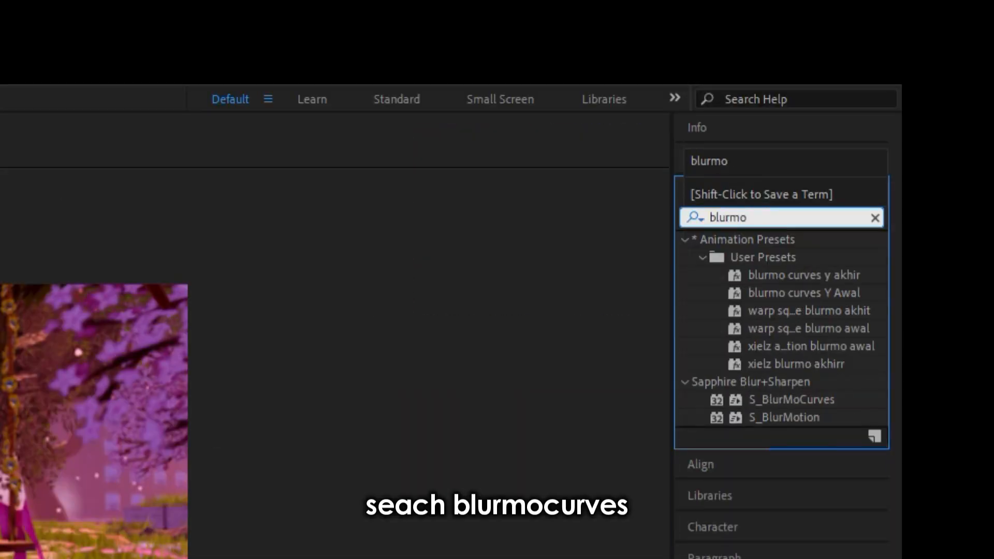
{"action": "left_click_drag", "start_coordinate": [793, 400], "coordinate": [298, 444]}
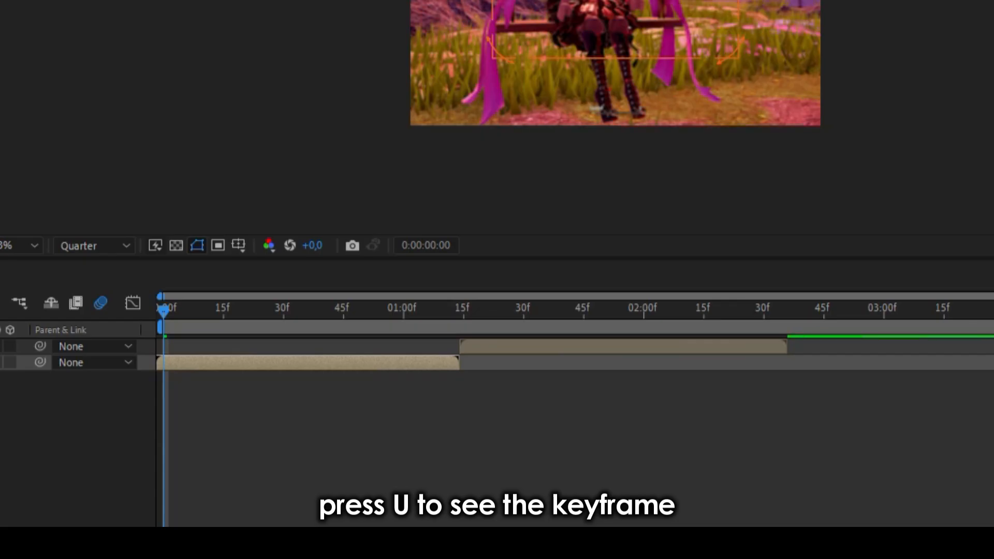
Step: Reveal the first clip's Z Dist keyframe, move it to about frame 36, and add a keyframe of 0,100 at the clip's start
{"action": "key", "text": "u"}
{"action": "left_click_drag", "start_coordinate": [164, 398], "coordinate": [308, 404]}
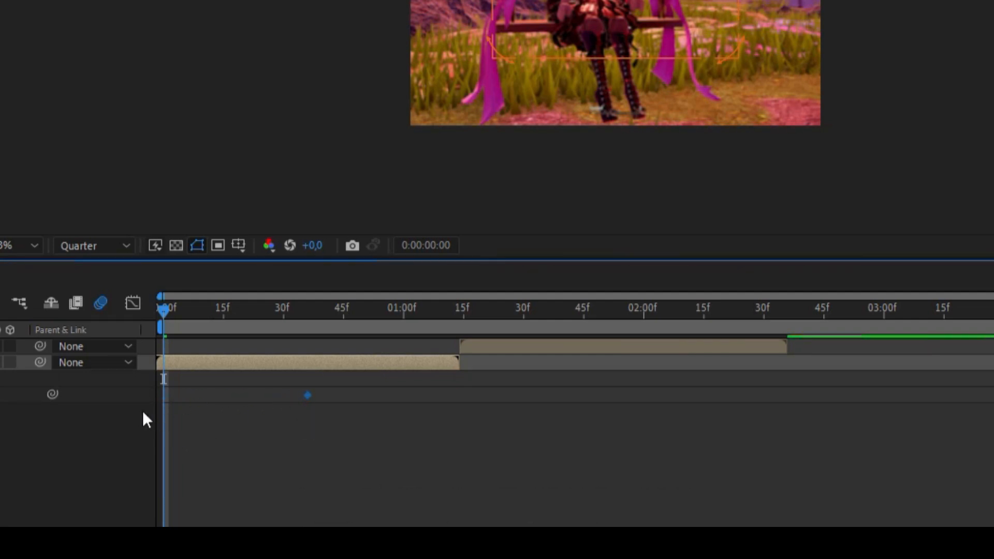
{"action": "left_click", "coordinate": [476, 309]}
{"action": "type", "text": "0,100"}
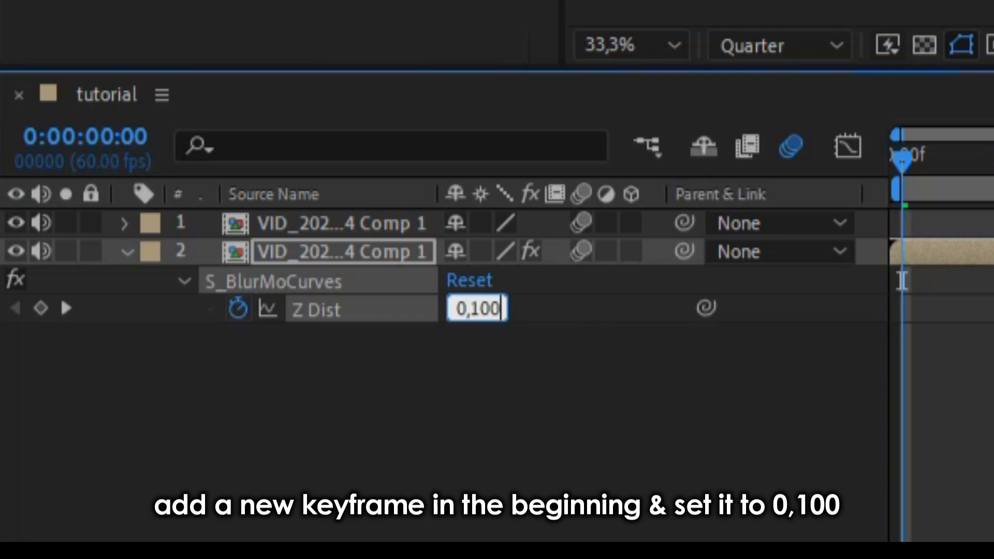
{"action": "key", "text": "Return"}
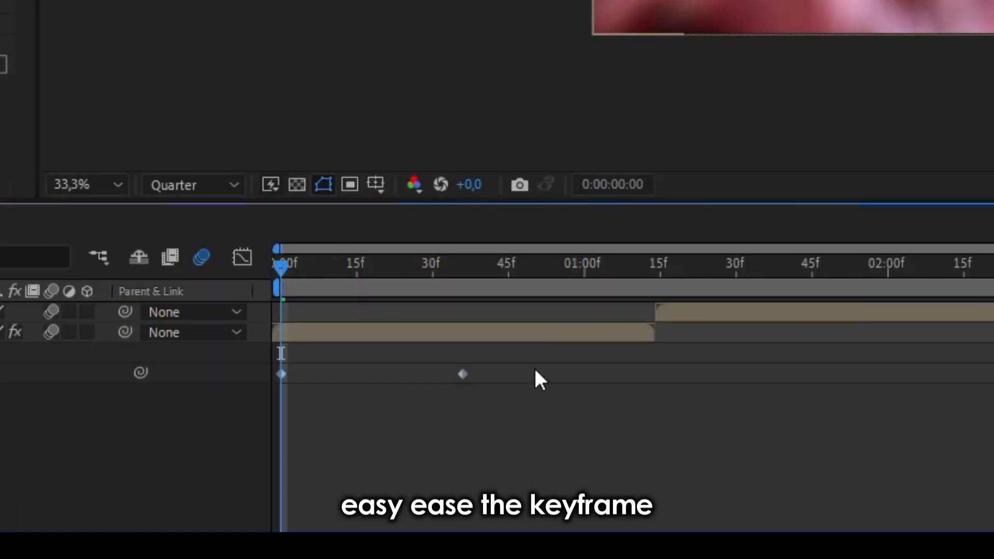
Step: Apply Easy Ease to both Z Dist keyframes of the first S_BlurMoCurves effect
{"action": "left_click_drag", "start_coordinate": [533, 367], "coordinate": [260, 418]}
{"action": "right_click", "coordinate": [285, 374]}
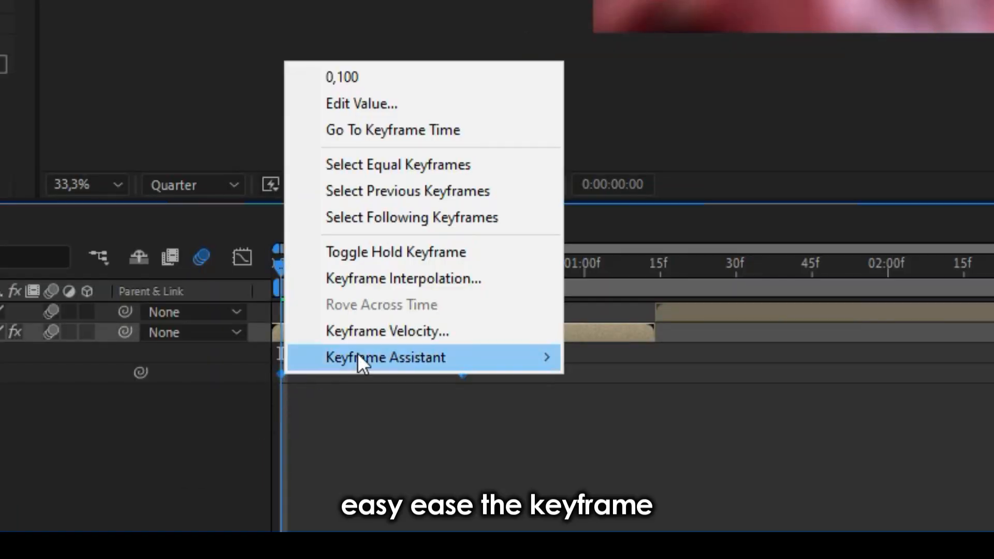
{"action": "mouse_move", "coordinate": [360, 358]}
{"action": "left_click", "coordinate": [648, 437]}
{"action": "left_click", "coordinate": [324, 385]}
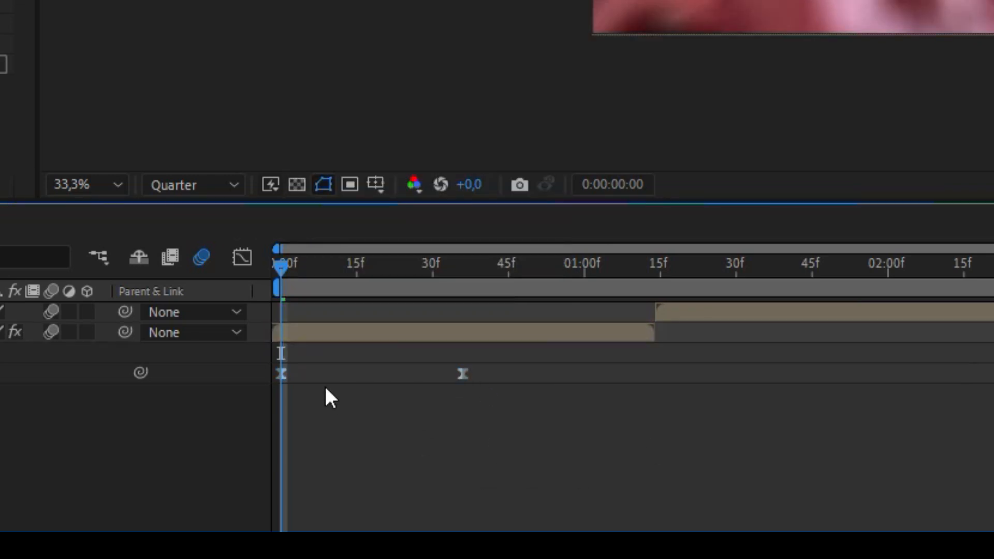
Step: Reshape the first Z Dist curve in the Graph Editor to rise steeply and flatten towards the last keyframe, then preview it
{"action": "left_click", "coordinate": [282, 375]}
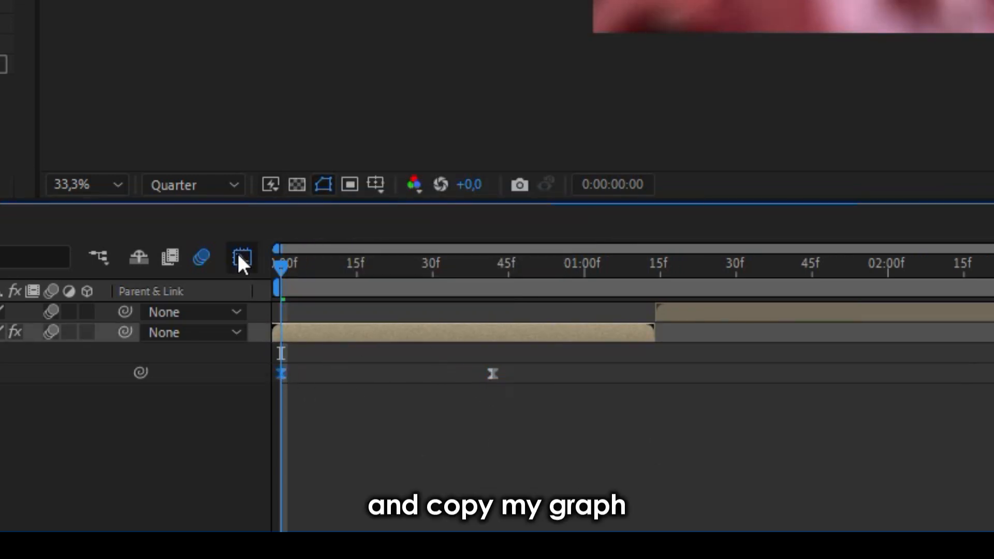
{"action": "left_click", "coordinate": [242, 257]}
{"action": "left_click_drag", "start_coordinate": [356, 492], "coordinate": [259, 346]}
{"action": "left_click_drag", "start_coordinate": [422, 317], "coordinate": [307, 314]}
{"action": "key", "text": "space"}
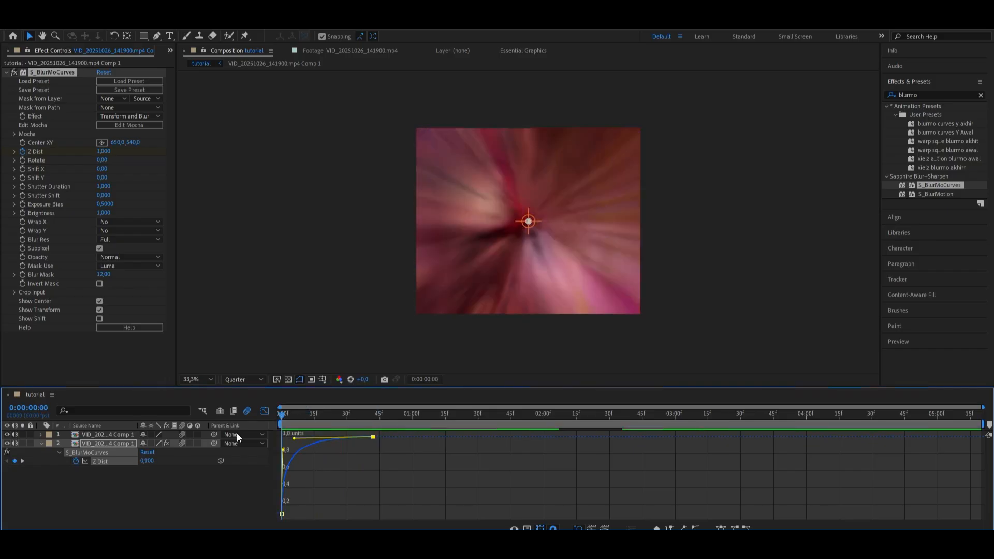
{"action": "key", "text": "space"}
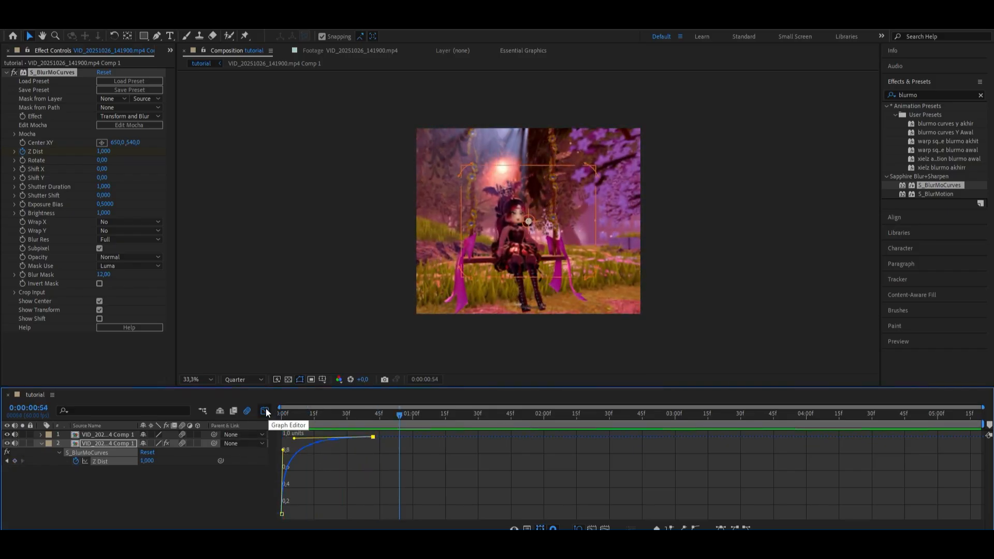
{"action": "left_click", "coordinate": [264, 411]}
Step: Apply a second S_BlurMoCurves effect to the first clip and set its Wrap X and Wrap Y to Reflect
{"action": "left_click_drag", "start_coordinate": [934, 183], "coordinate": [334, 443]}
{"action": "left_click", "coordinate": [359, 421]}
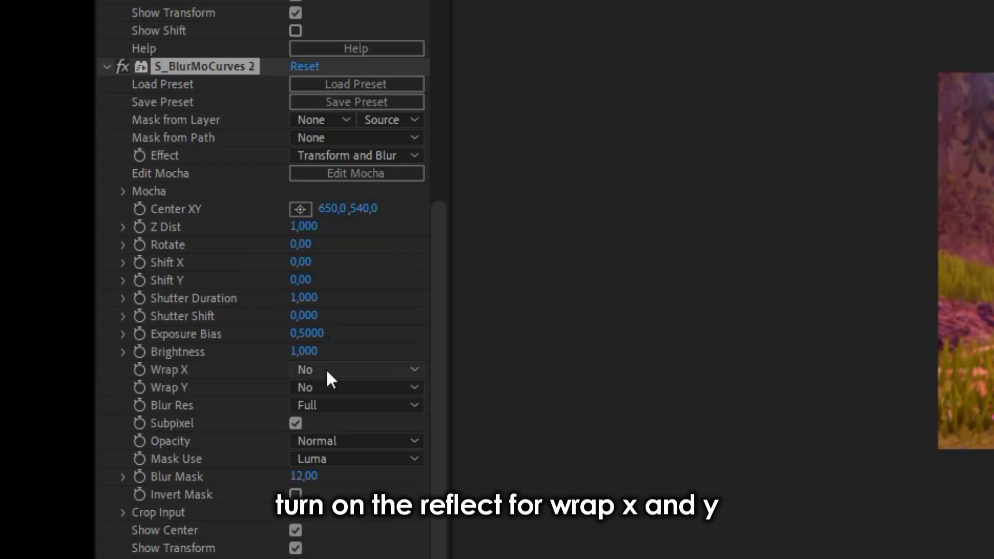
{"action": "left_click", "coordinate": [114, 275]}
{"action": "left_click", "coordinate": [128, 309]}
{"action": "left_click", "coordinate": [360, 389]}
{"action": "left_click", "coordinate": [359, 459]}
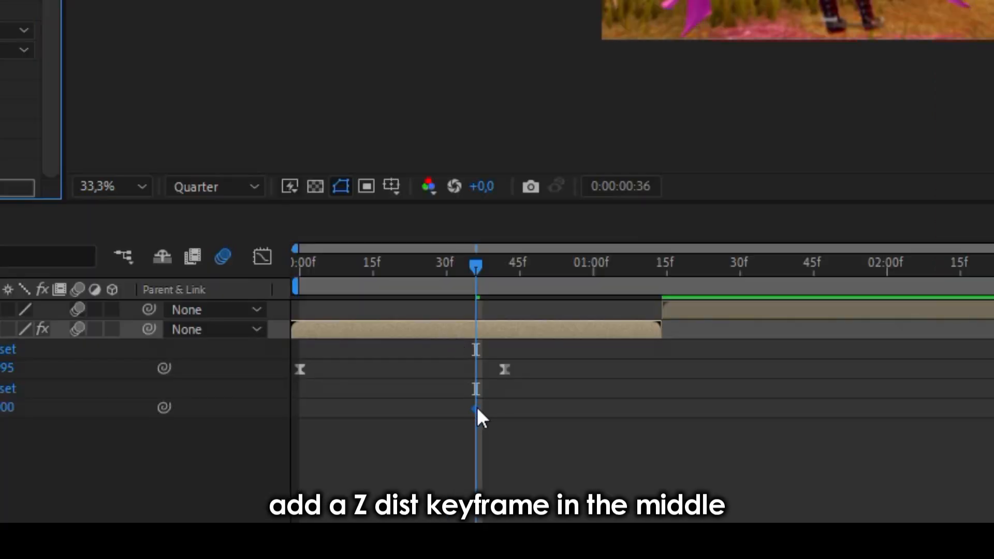
Step: Move the second effect's Z Dist keyframe to about frame 26 and set Z Dist to 2,200 at 0:00:01:12
{"action": "left_click_drag", "start_coordinate": [476, 407], "coordinate": [427, 415]}
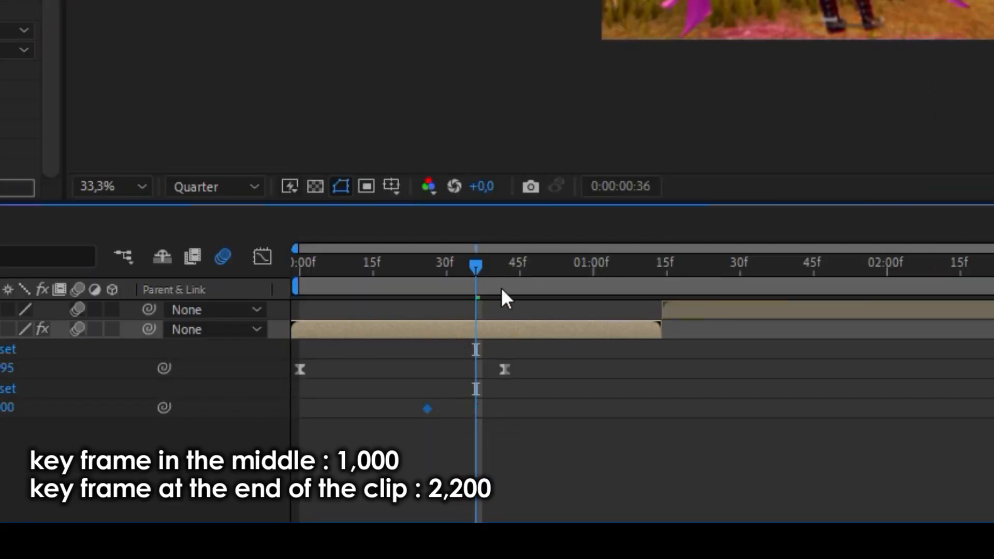
{"action": "left_click_drag", "start_coordinate": [538, 277], "coordinate": [654, 300]}
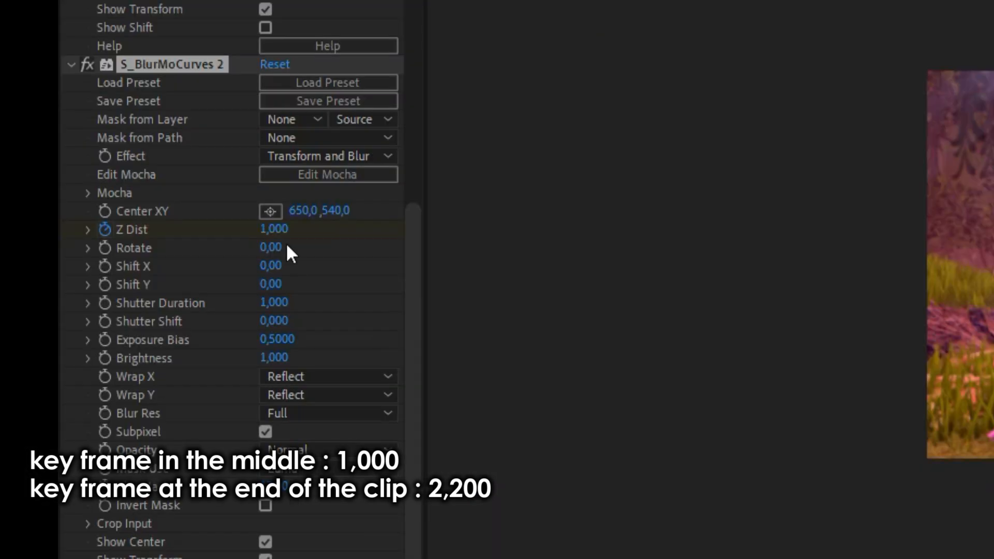
{"action": "left_click", "coordinate": [274, 229]}
{"action": "type", "text": "2,"}
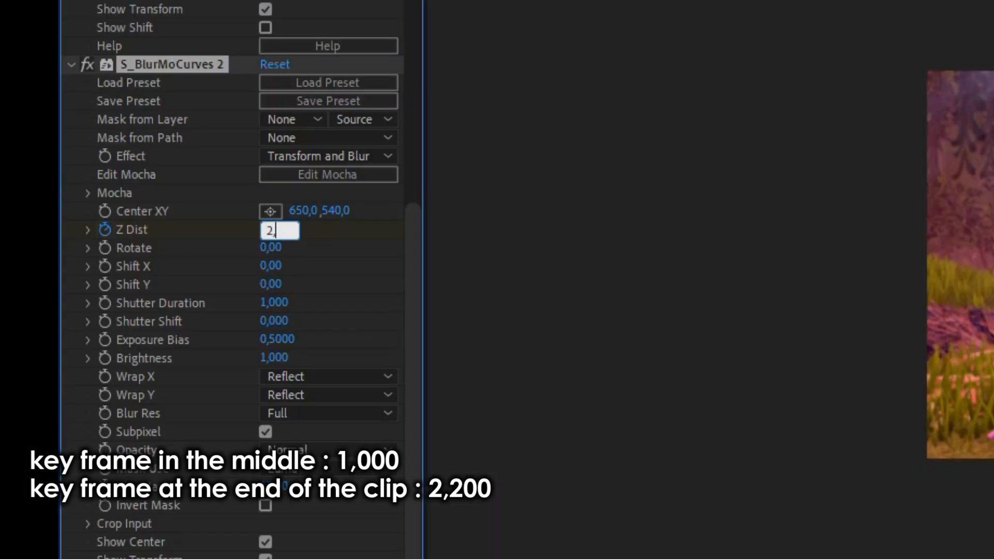
{"action": "type", "text": "200"}
{"action": "key", "text": "Return"}
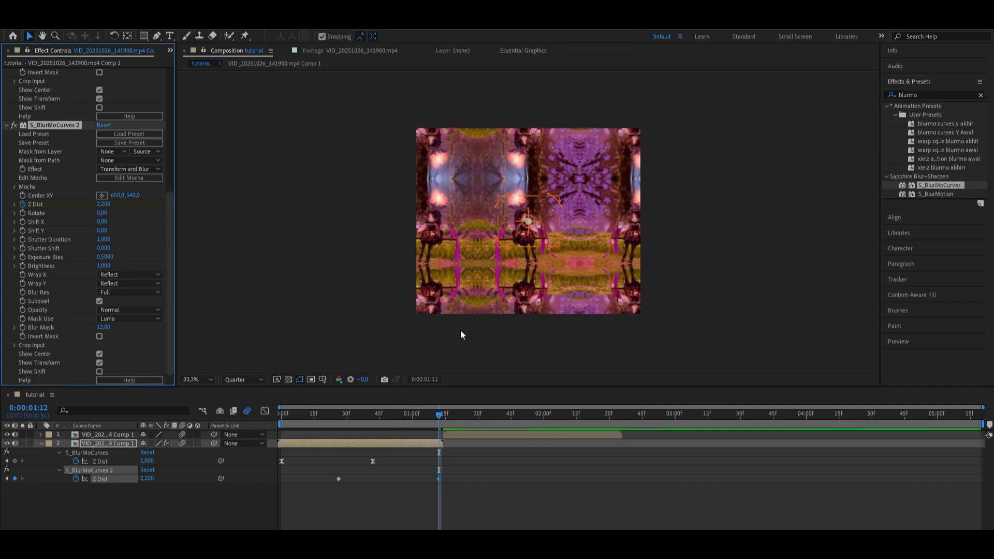
Step: Apply Easy Ease to both Z Dist keyframes of S_BlurMoCurves 2
{"action": "left_click_drag", "start_coordinate": [440, 479], "coordinate": [251, 471]}
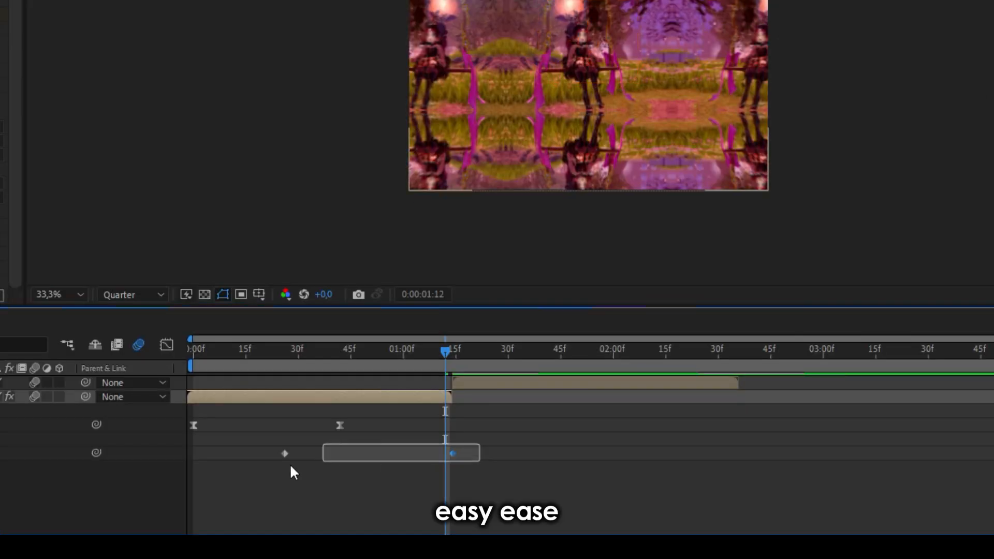
{"action": "right_click", "coordinate": [287, 454]}
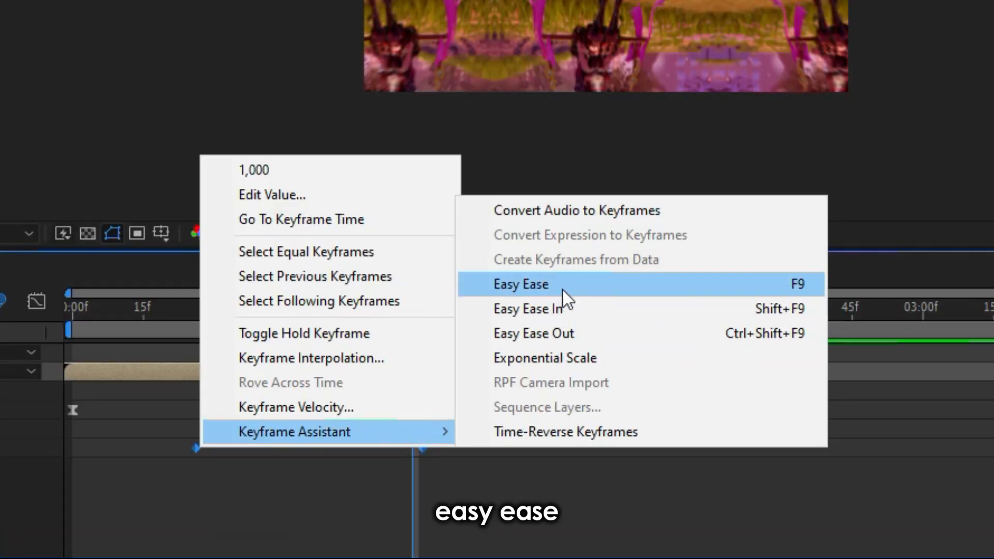
{"action": "left_click", "coordinate": [554, 334]}
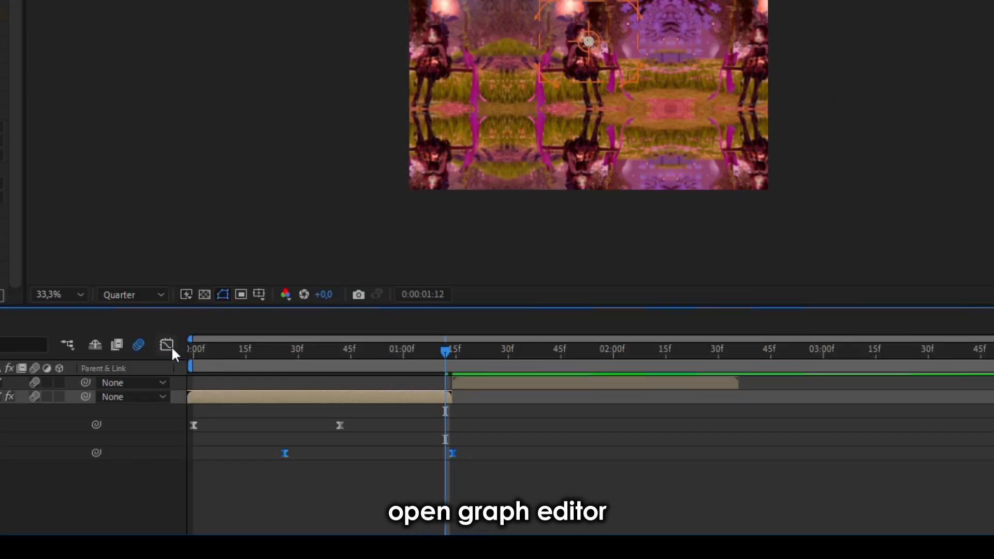
Step: Open the second effect's Z Dist curve in the Graph Editor and display it as an editable value graph
{"action": "left_click", "coordinate": [36, 302]}
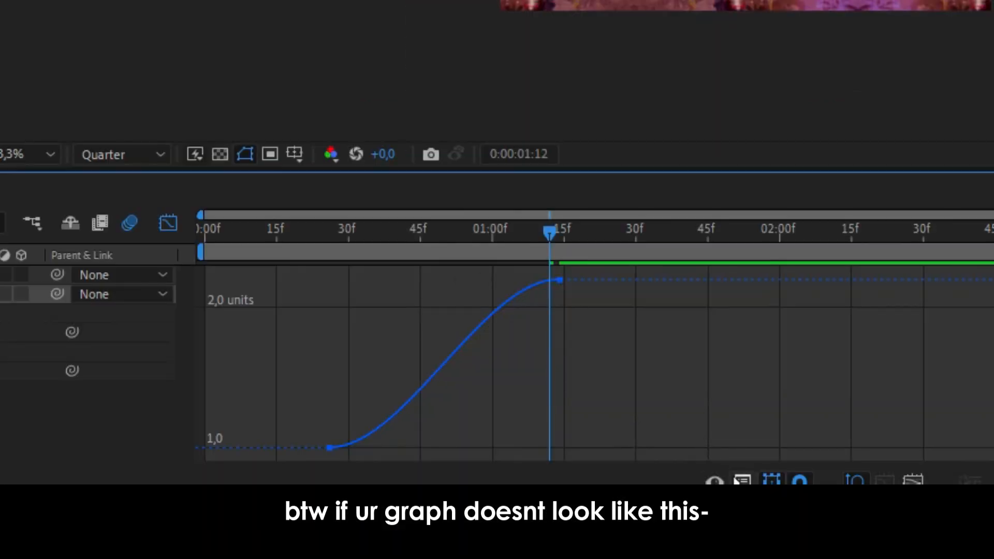
{"action": "left_click", "coordinate": [742, 480]}
{"action": "left_click", "coordinate": [798, 265]}
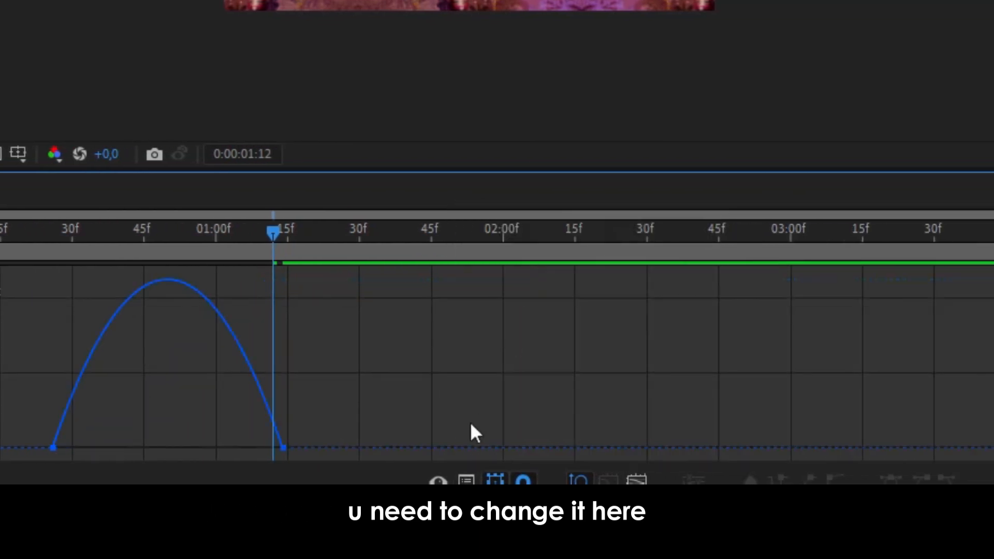
{"action": "left_click", "coordinate": [466, 480]}
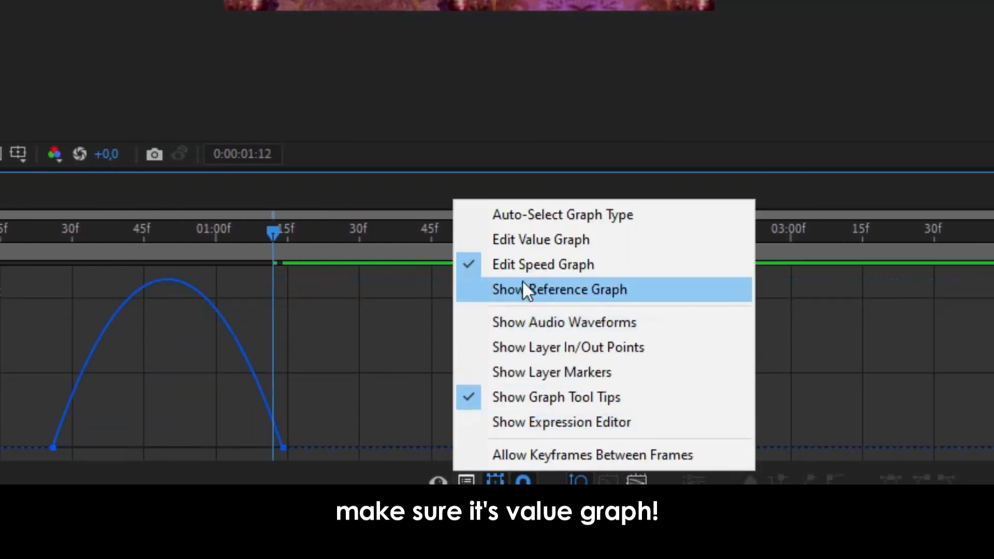
{"action": "left_click", "coordinate": [559, 241]}
Step: Reshape the second Z Dist curve to dip below its starting value and rise sharply at the last keyframe, previewing the motion
{"action": "double_click", "coordinate": [228, 305]}
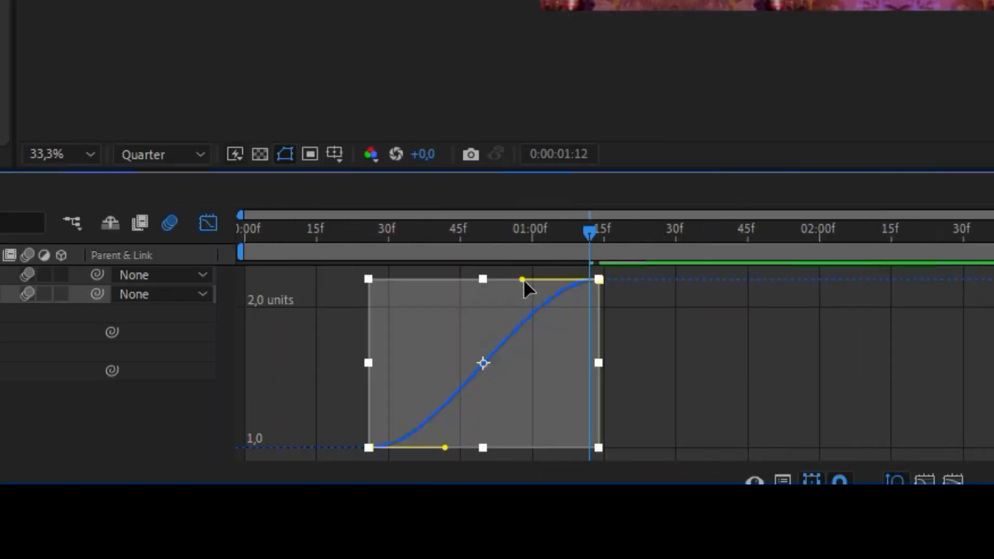
{"action": "left_click_drag", "start_coordinate": [208, 280], "coordinate": [291, 445]}
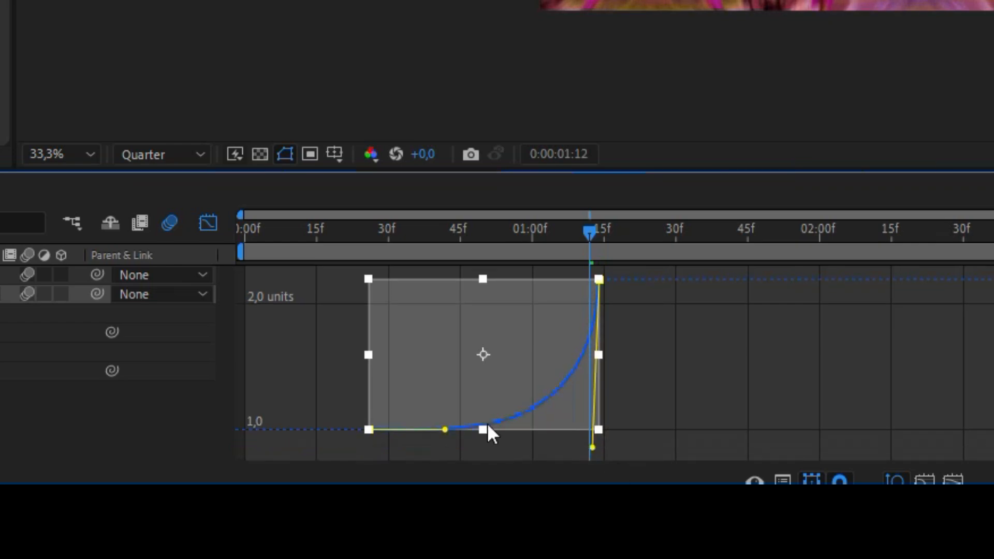
{"action": "left_click_drag", "start_coordinate": [445, 430], "coordinate": [596, 445]}
{"action": "left_click_drag", "start_coordinate": [587, 232], "coordinate": [246, 232]}
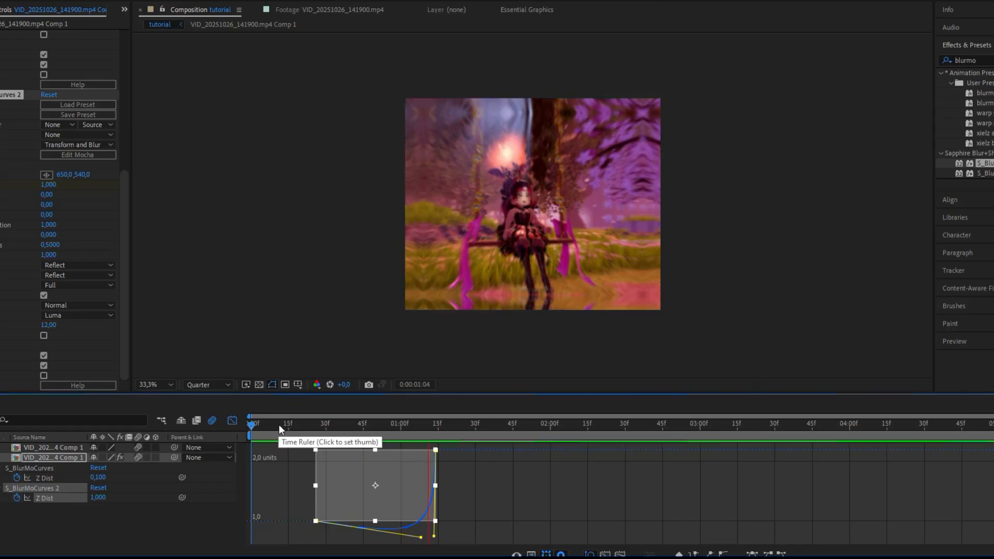
{"action": "key", "text": "space"}
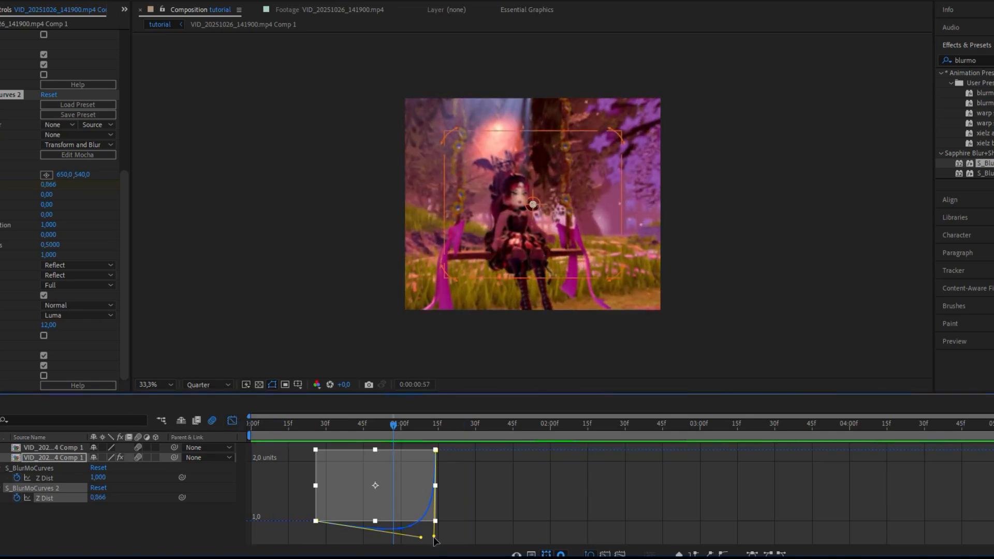
{"action": "left_click_drag", "start_coordinate": [421, 537], "coordinate": [419, 555]}
{"action": "left_click_drag", "start_coordinate": [434, 513], "coordinate": [435, 534]}
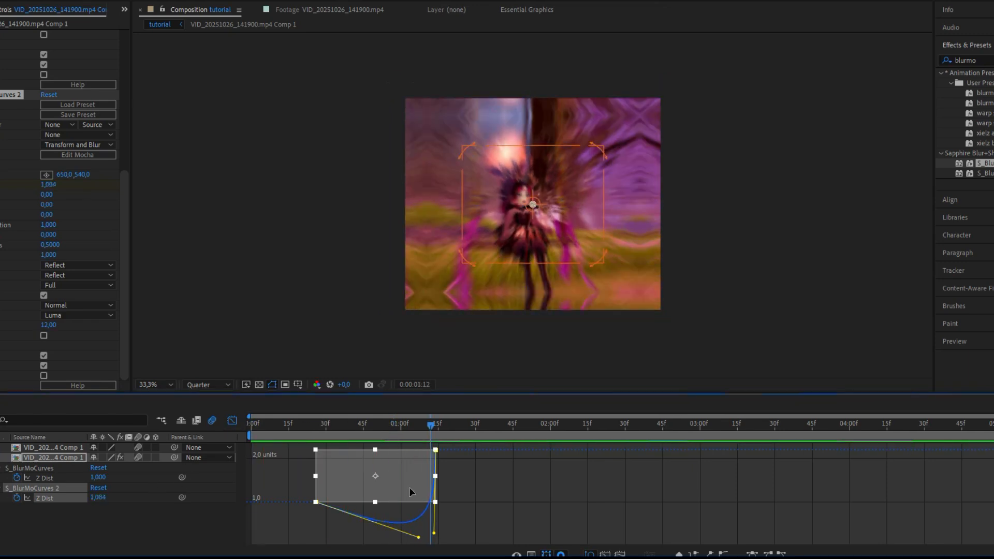
{"action": "key", "text": "shift+F3"}
Step: Add an adjustment layer to the composition, split it in time and delete the unneeded piece
{"action": "right_click", "coordinate": [249, 288]}
{"action": "mouse_move", "coordinate": [263, 291]}
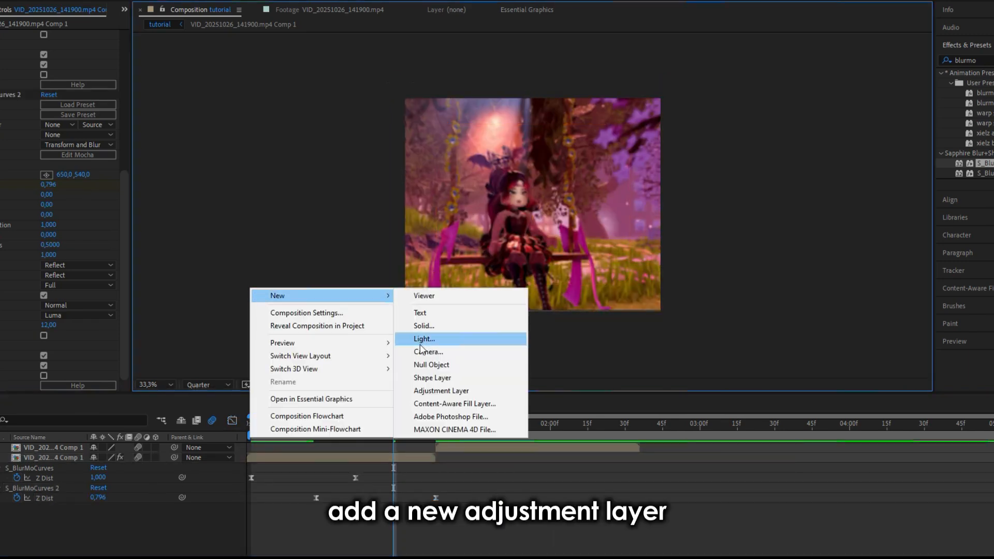
{"action": "left_click", "coordinate": [453, 392]}
{"action": "left_click_drag", "start_coordinate": [353, 425], "coordinate": [273, 460]}
{"action": "key", "text": "ctrl+shift+d"}
{"action": "key", "text": "ctrl+shift+d"}
{"action": "key", "text": "Delete"}
{"action": "left_click", "coordinate": [276, 458]}
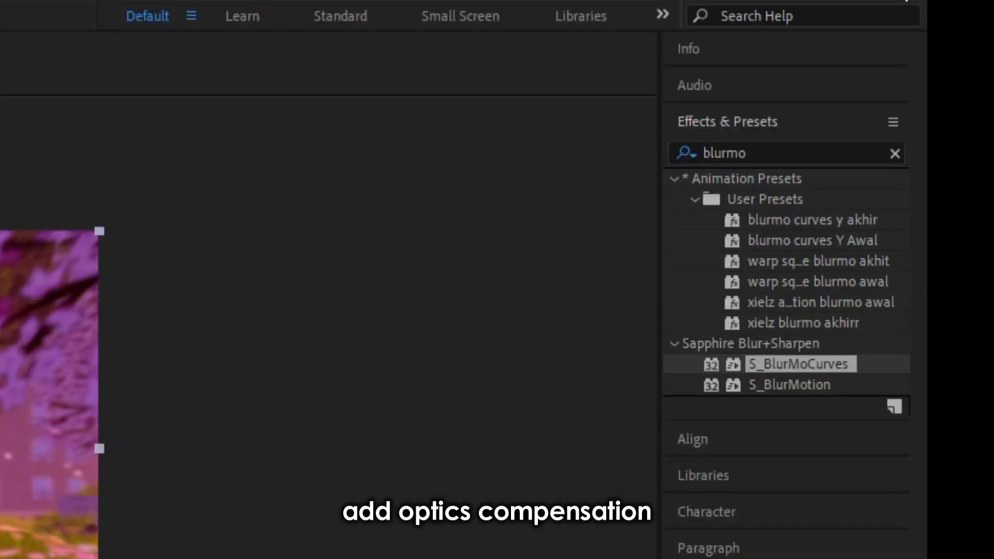
Step: Search the effects for "optic" and apply Optics Compensation to the adjustment layer
{"action": "left_click", "coordinate": [984, 60]}
{"action": "key", "text": "BackSpace"}
{"action": "type", "text": "optic"}
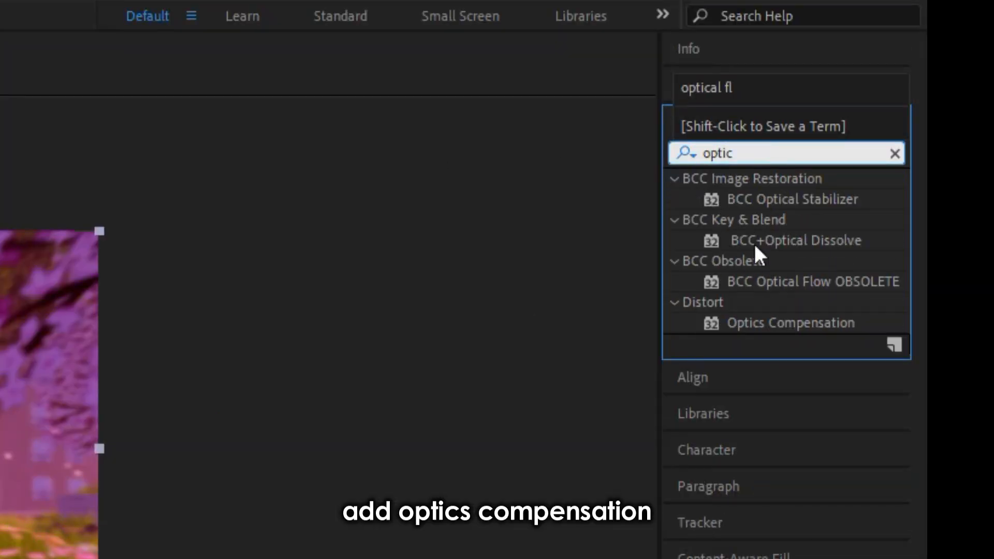
{"action": "left_click_drag", "start_coordinate": [782, 322], "coordinate": [279, 423]}
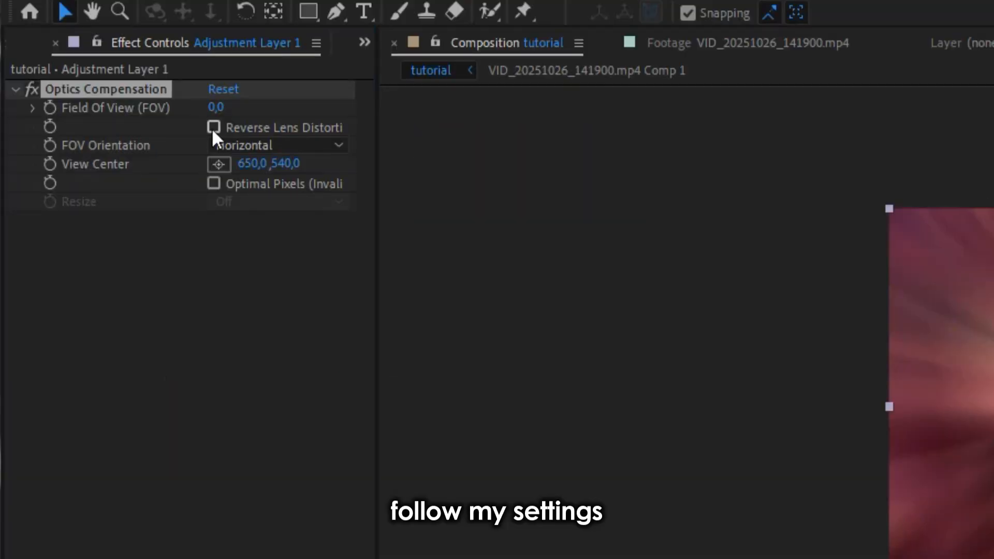
Step: Enable Reverse Lens Distortion and keyframe Field Of View at 0 around frame 23 and 115 at the composition start
{"action": "left_click", "coordinate": [212, 127]}
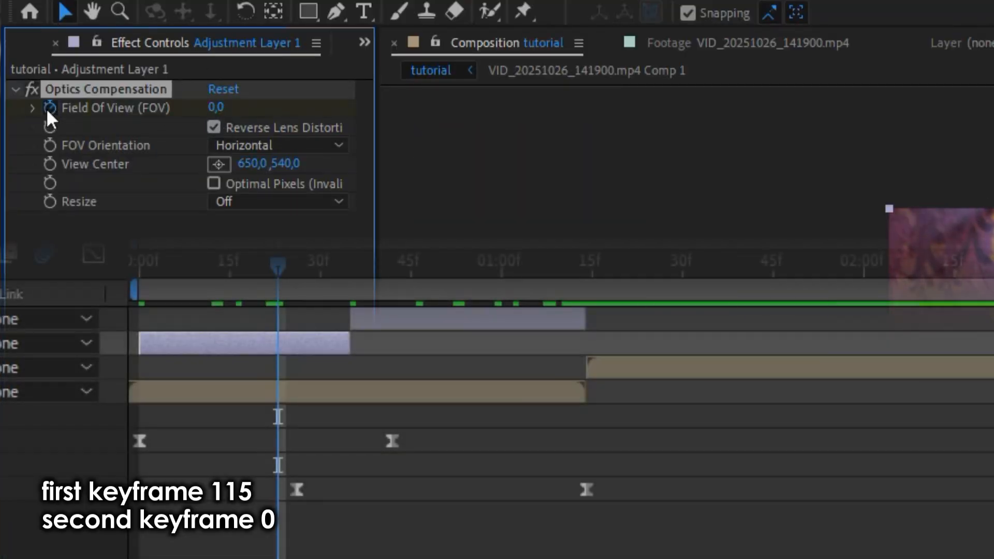
{"action": "left_click", "coordinate": [48, 109]}
{"action": "key", "text": "u"}
{"action": "left_click_drag", "start_coordinate": [276, 270], "coordinate": [129, 315]}
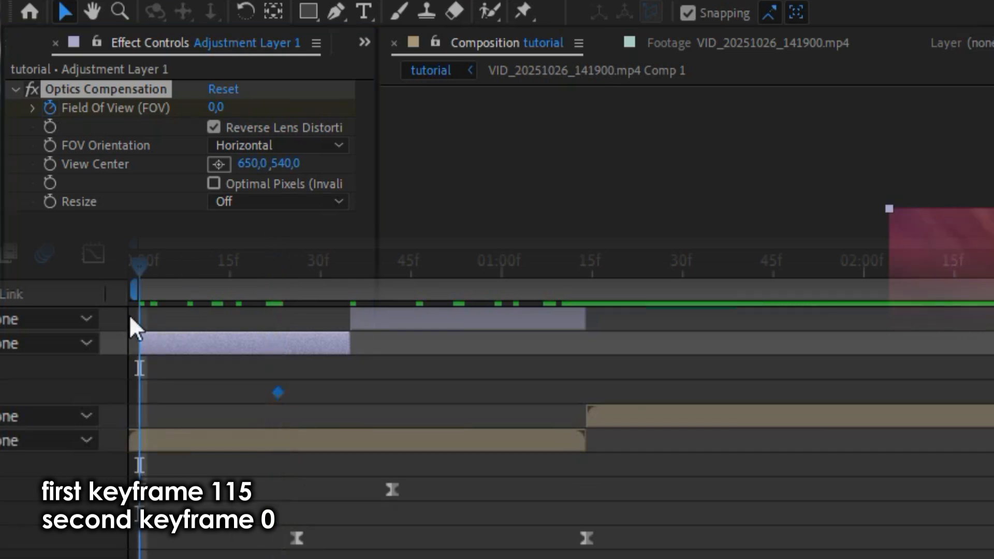
{"action": "left_click", "coordinate": [217, 107]}
{"action": "type", "text": "1"}
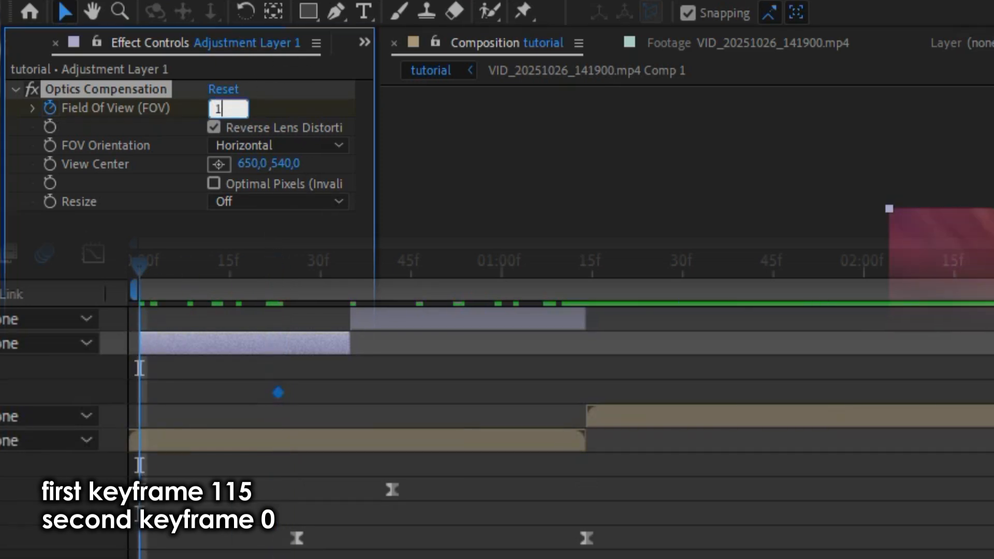
{"action": "type", "text": "15"}
{"action": "key", "text": "Return"}
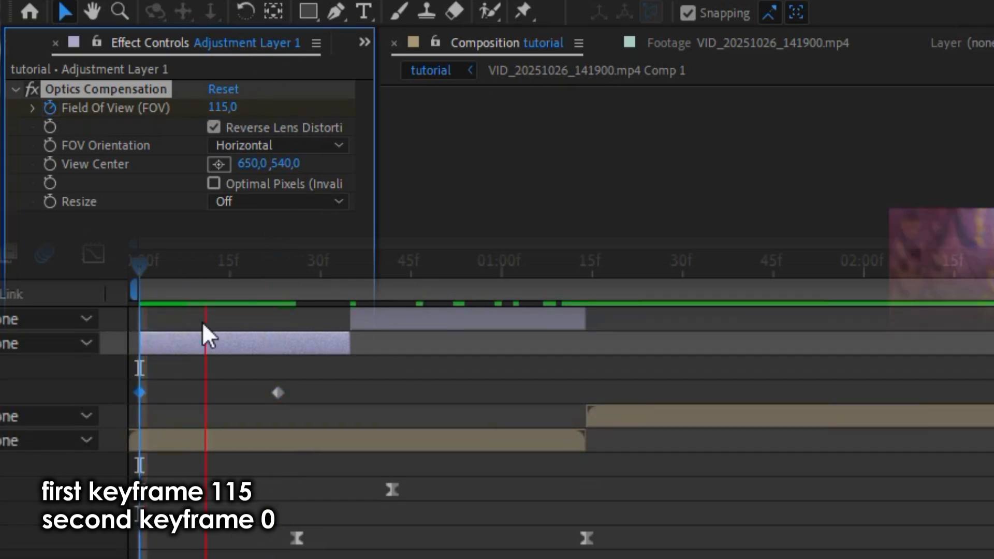
Step: Play back and scrub the start of the composition to examine the animated lens distortion
{"action": "key", "text": "space"}
{"action": "left_click_drag", "start_coordinate": [275, 272], "coordinate": [54, 378]}
{"action": "key", "text": "space"}
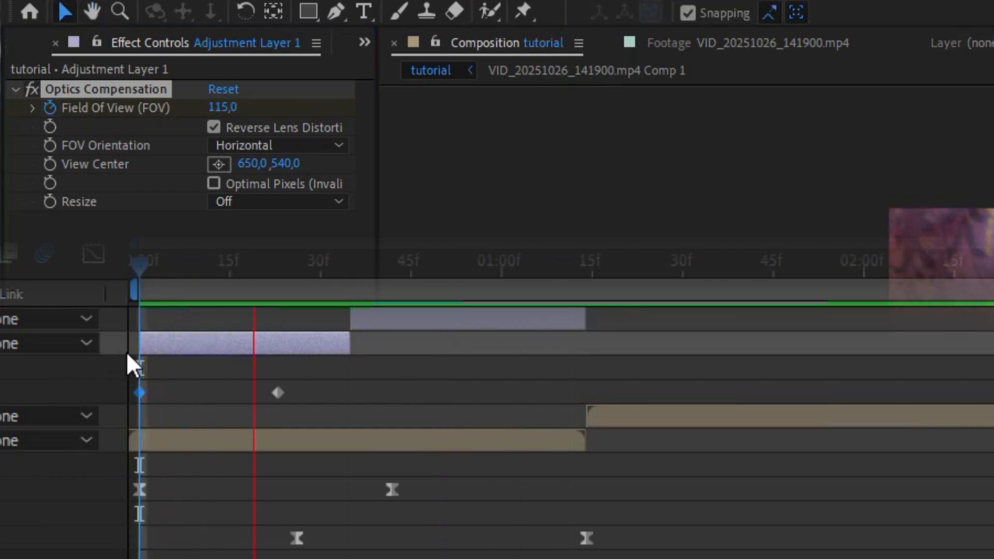
{"action": "key", "text": "space"}
{"action": "left_click", "coordinate": [351, 270]}
{"action": "left_click", "coordinate": [375, 314]}
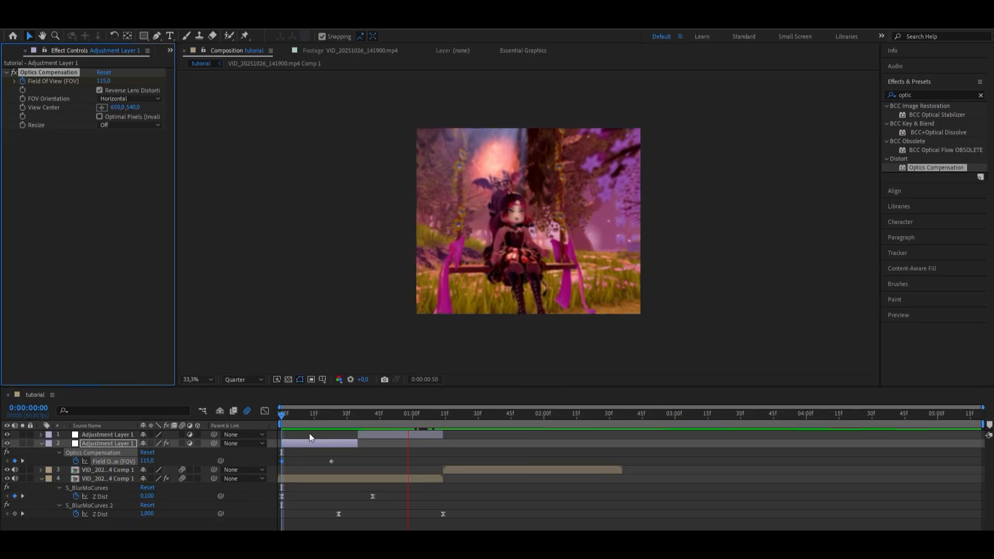
{"action": "key", "text": "space"}
{"action": "left_click_drag", "start_coordinate": [349, 420], "coordinate": [276, 447]}
{"action": "key", "text": "space"}
{"action": "key", "text": "space"}
Step: Search the effects for "warp" and apply the Distort Warp effect to the second adjustment piece, starting around frame 35
{"action": "left_click", "coordinate": [359, 419]}
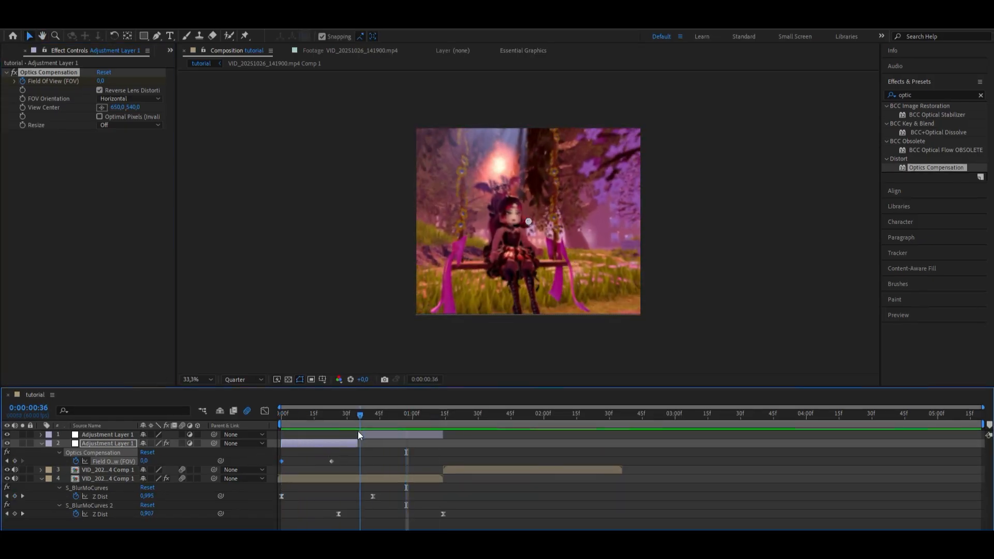
{"action": "left_click", "coordinate": [358, 435]}
{"action": "type", "text": "warp"}
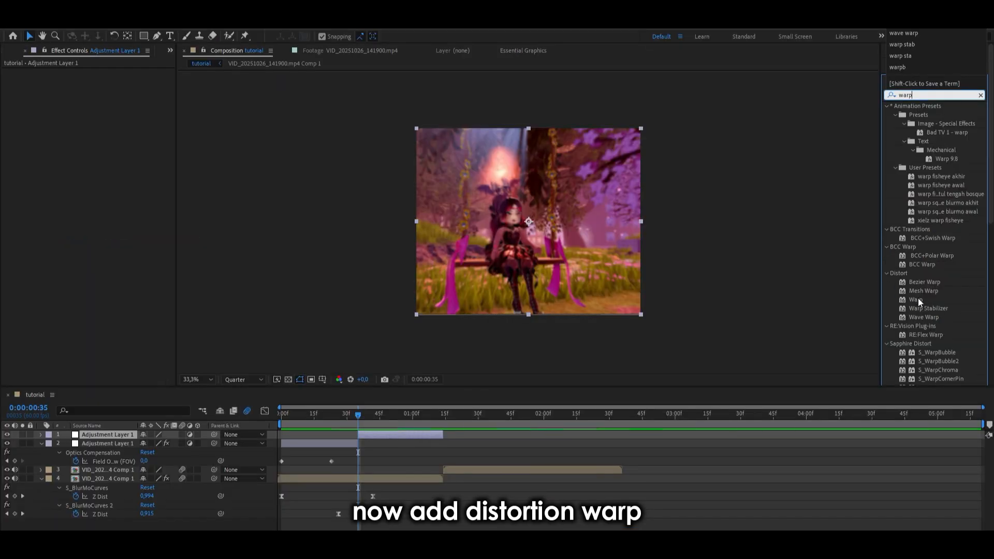
{"action": "left_click_drag", "start_coordinate": [918, 300], "coordinate": [432, 433]}
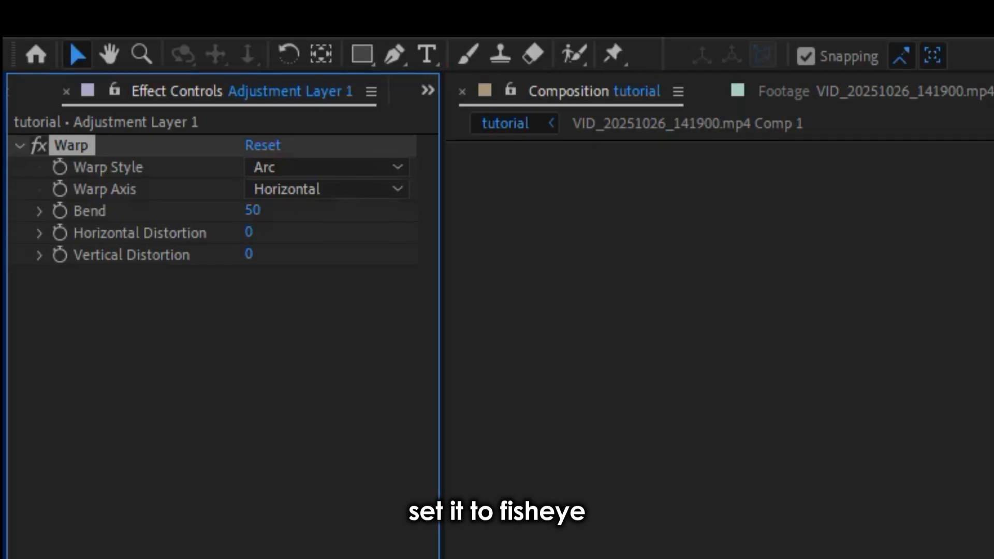
Step: Set the Warp effect's Bend to 0 and its Warp Style to FishEye
{"action": "left_click", "coordinate": [252, 210]}
{"action": "type", "text": "0"}
{"action": "key", "text": "Return"}
{"action": "left_click", "coordinate": [329, 167]}
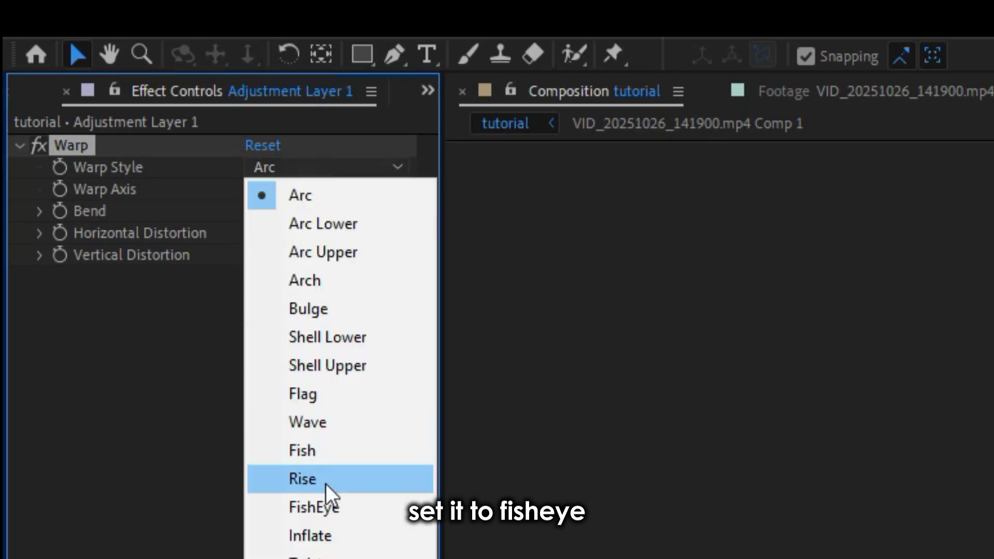
{"action": "left_click", "coordinate": [314, 508]}
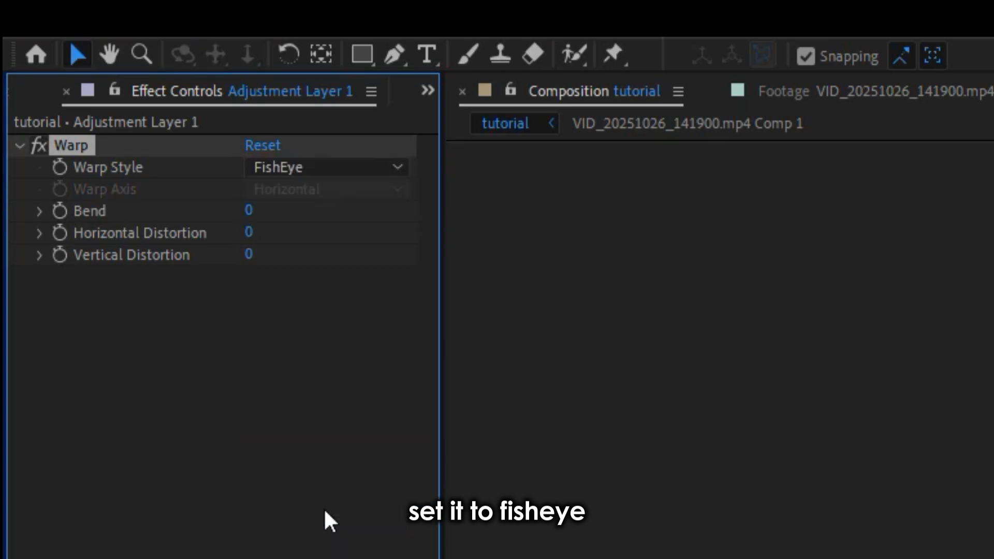
Step: Keyframe Bend at 0 at the adjustment layer's start and -100 at its end, and scrub through the warp
{"action": "left_click", "coordinate": [66, 209]}
{"action": "left_click_drag", "start_coordinate": [545, 377], "coordinate": [657, 377]}
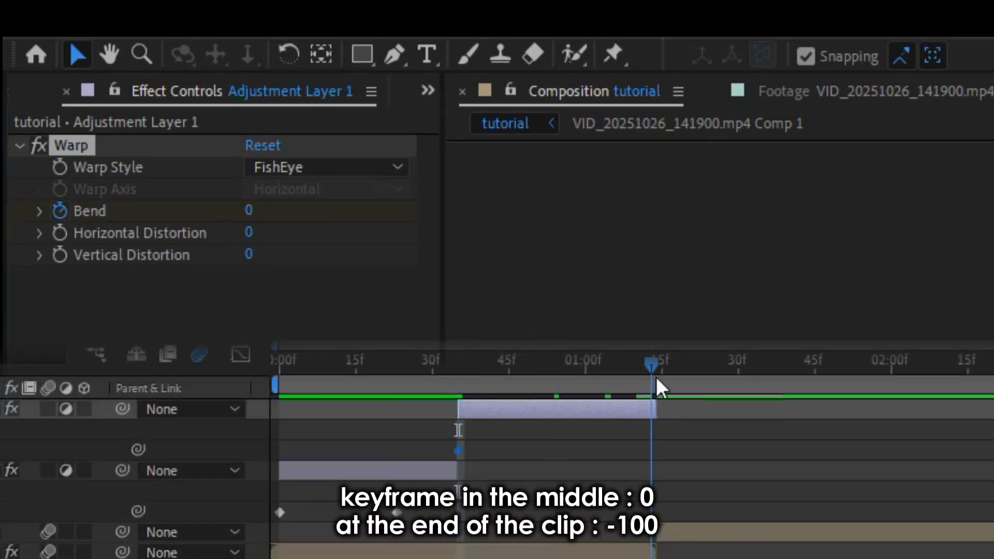
{"action": "left_click", "coordinate": [249, 214]}
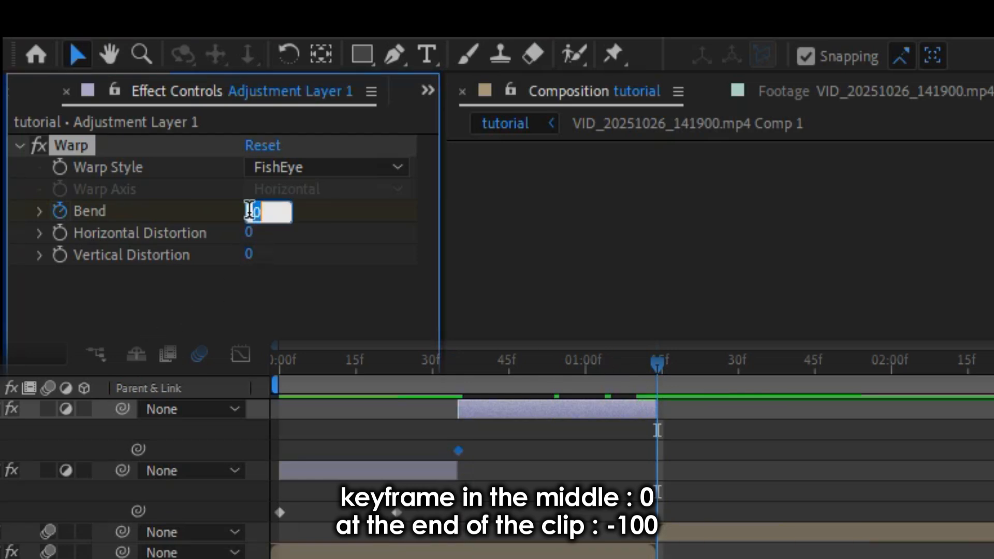
{"action": "type", "text": "-100"}
{"action": "key", "text": "Return"}
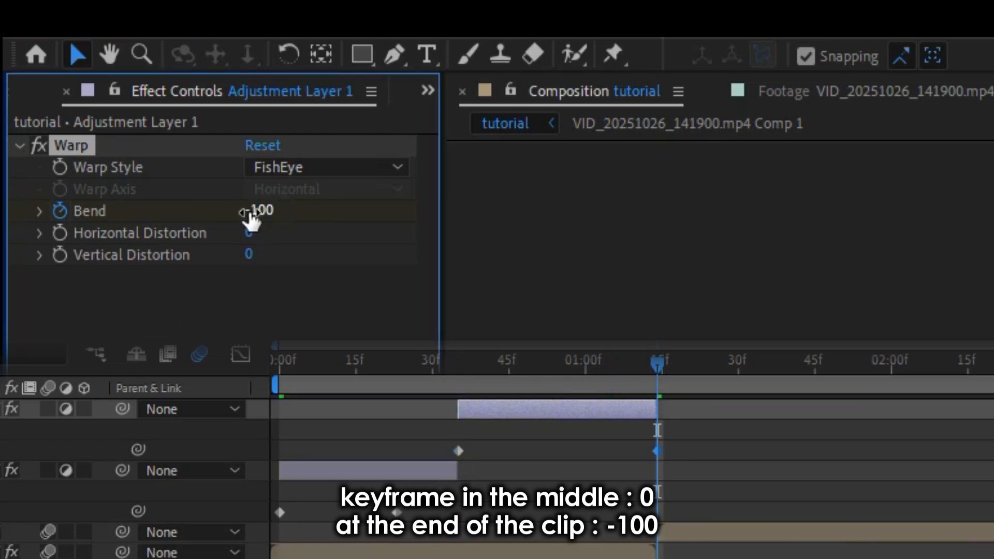
{"action": "left_click", "coordinate": [594, 373]}
{"action": "left_click_drag", "start_coordinate": [593, 379], "coordinate": [632, 379]}
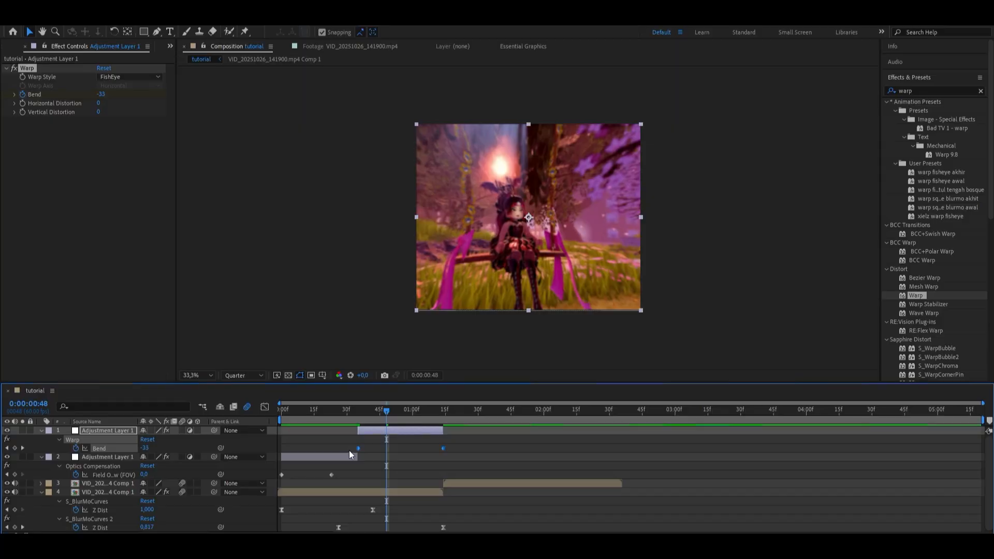
Step: Select both Bend keyframes and display their curve as an editable speed graph in the Graph Editor
{"action": "left_click_drag", "start_coordinate": [437, 456], "coordinate": [845, 417]}
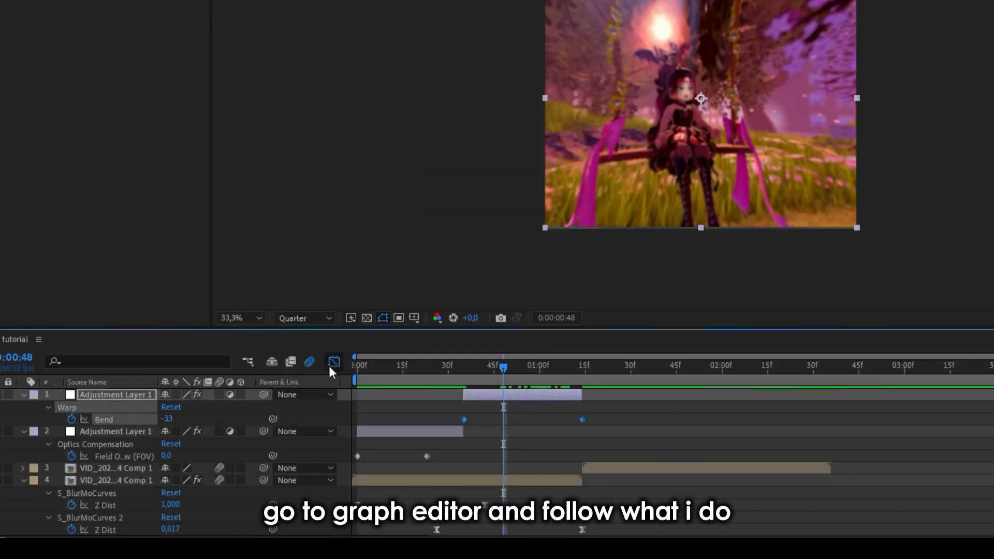
{"action": "left_click", "coordinate": [332, 365]}
{"action": "left_click", "coordinate": [697, 525]}
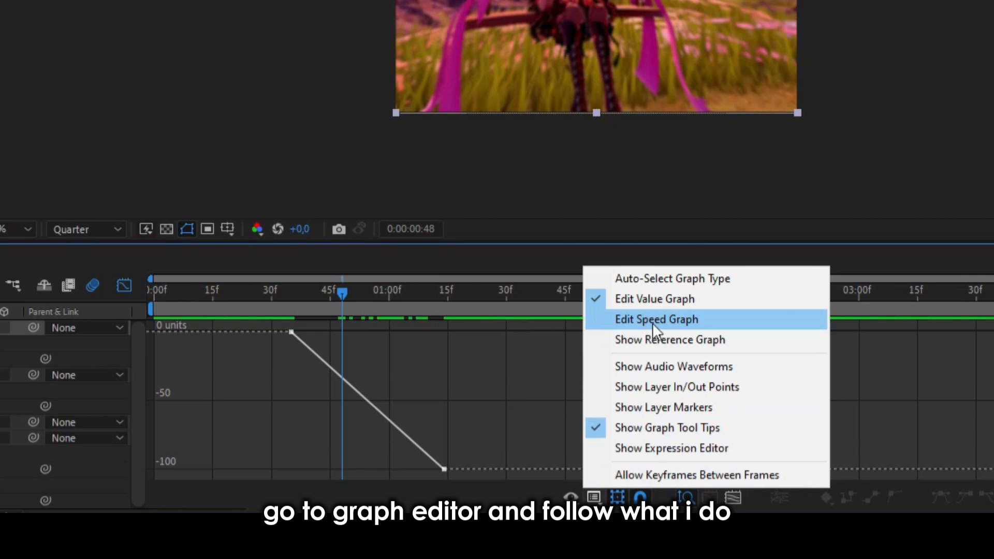
{"action": "left_click", "coordinate": [653, 321]}
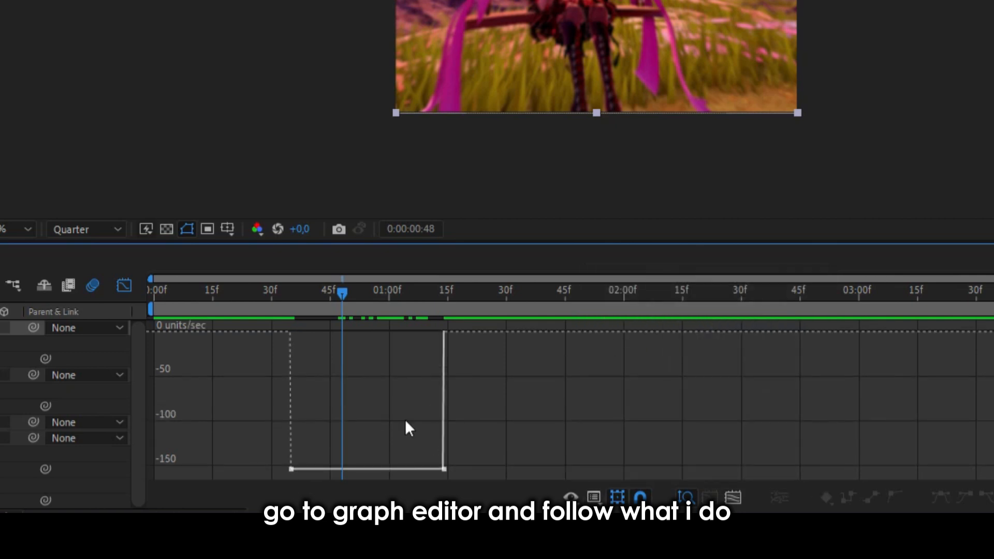
Step: Bring the speed at both Bend keyframes to about 0 units/sec for a U-shaped speed curve, and preview the motion
{"action": "left_click", "coordinate": [444, 446]}
{"action": "left_click_drag", "start_coordinate": [444, 468], "coordinate": [440, 333]}
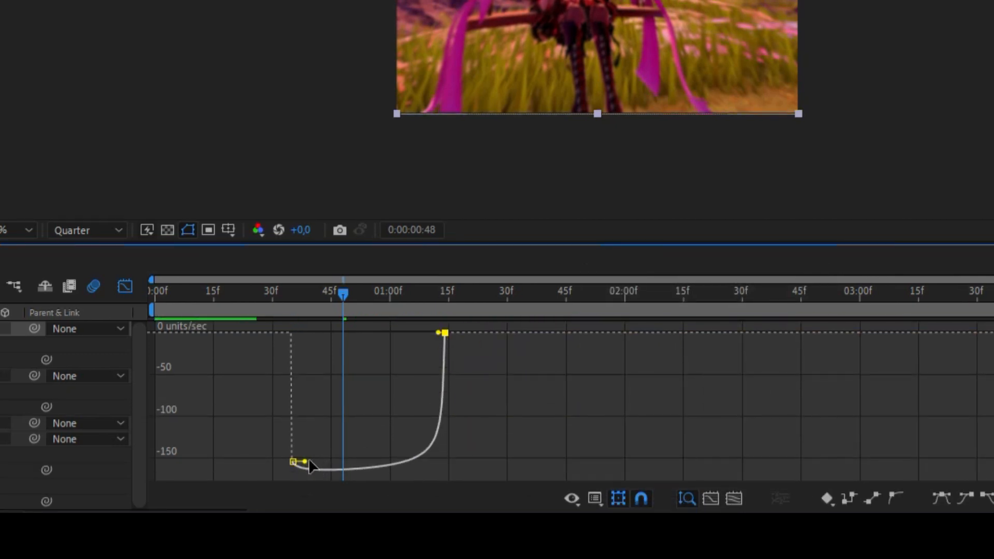
{"action": "left_click_drag", "start_coordinate": [309, 460], "coordinate": [308, 327]}
{"action": "left_click_drag", "start_coordinate": [338, 296], "coordinate": [226, 297]}
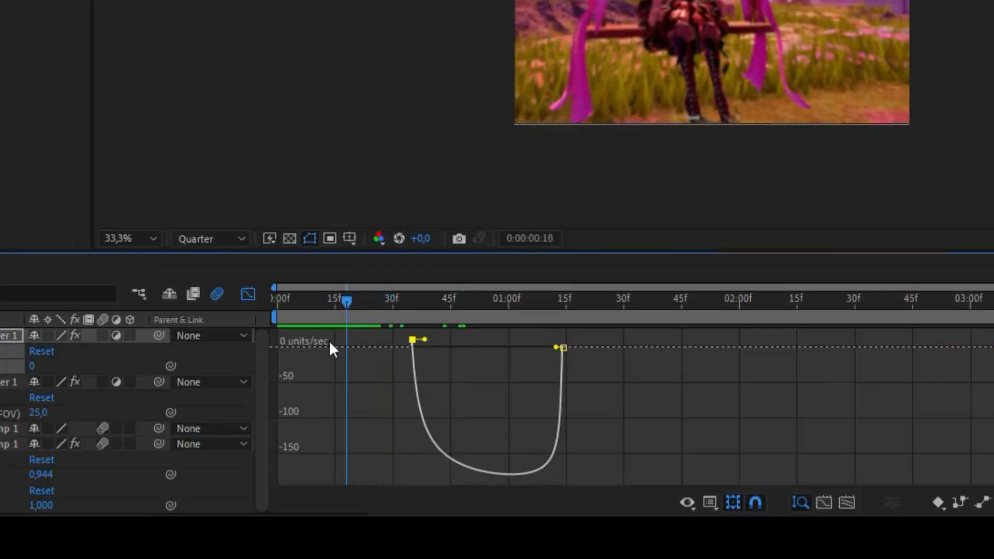
{"action": "key", "text": "space"}
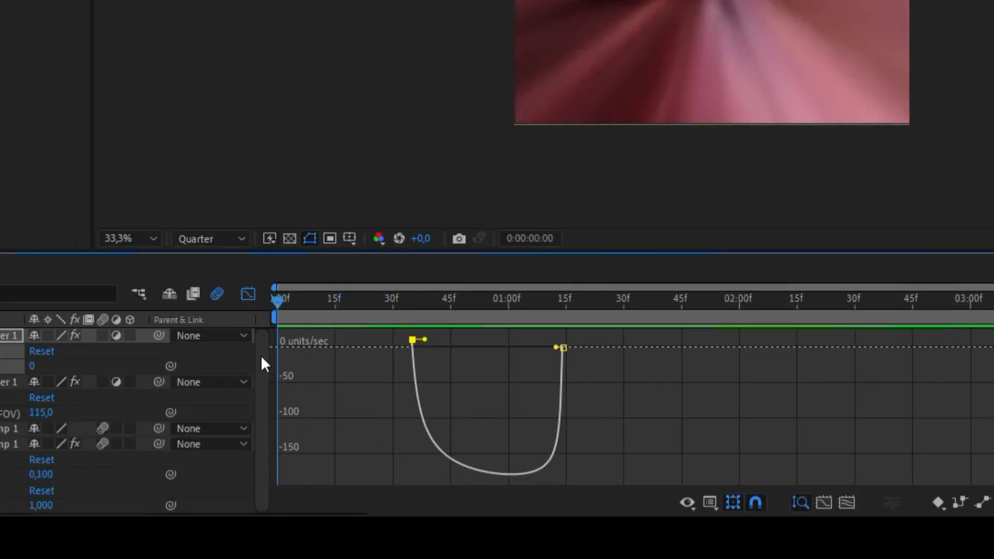
{"action": "key", "text": "space"}
Step: Switch to the value graph, reshape Bend to rise above 0 before falling steeply to -100, and preview the result
{"action": "left_click", "coordinate": [710, 502]}
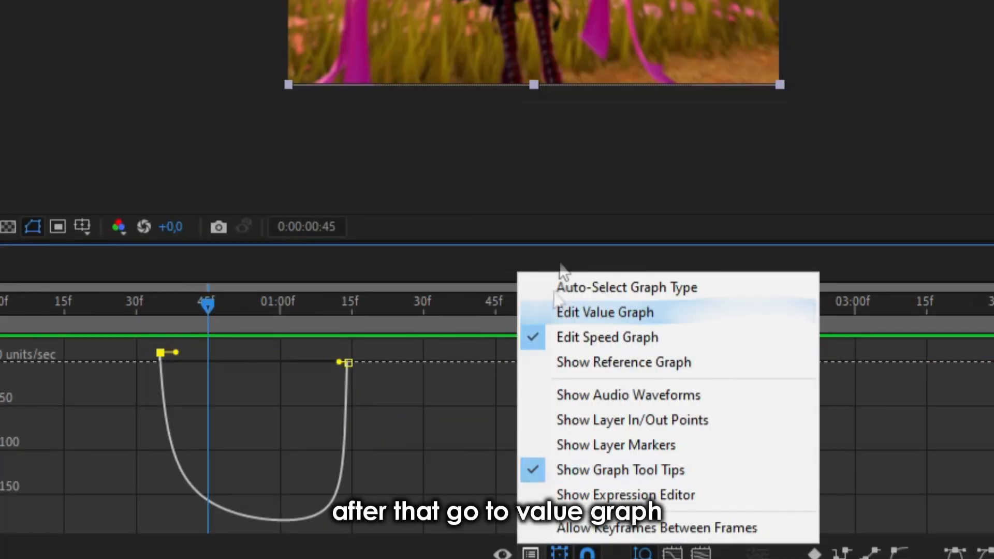
{"action": "left_click", "coordinate": [584, 309]}
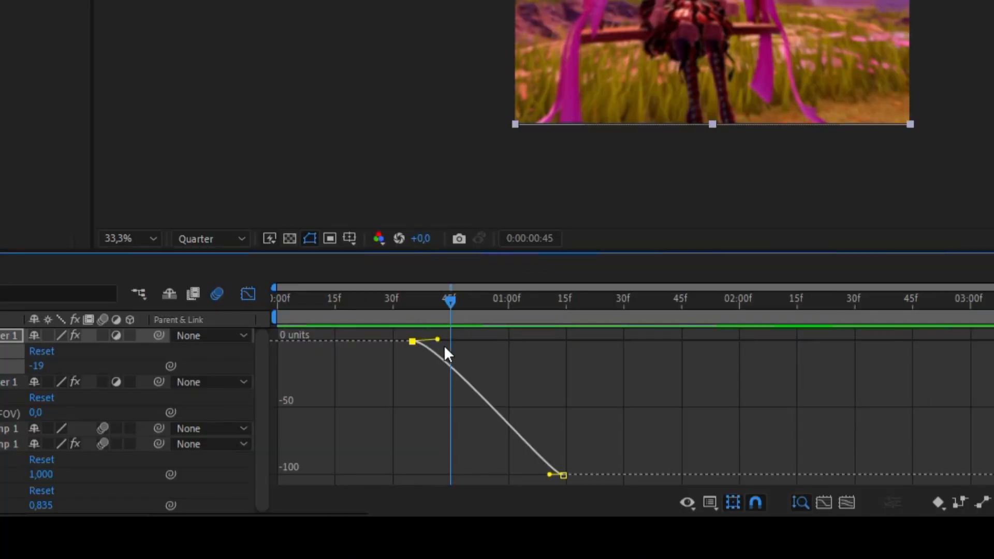
{"action": "left_click_drag", "start_coordinate": [437, 340], "coordinate": [563, 330]}
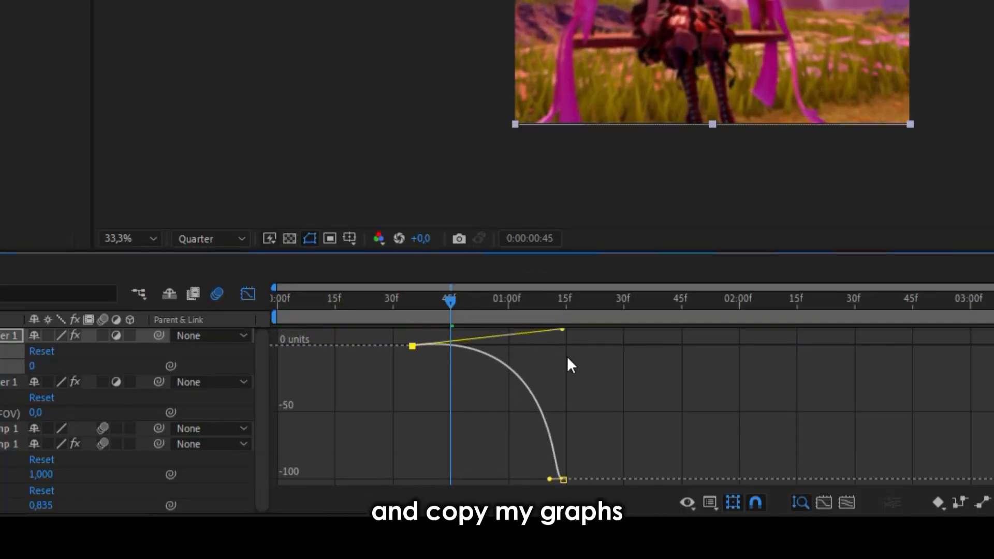
{"action": "left_click_drag", "start_coordinate": [549, 475], "coordinate": [535, 479]}
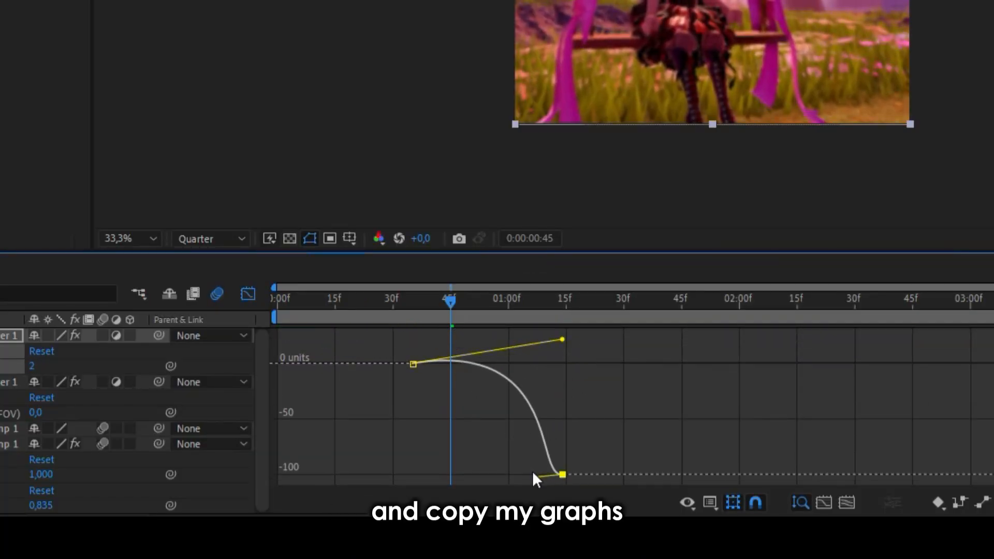
{"action": "left_click_drag", "start_coordinate": [564, 339], "coordinate": [567, 317]}
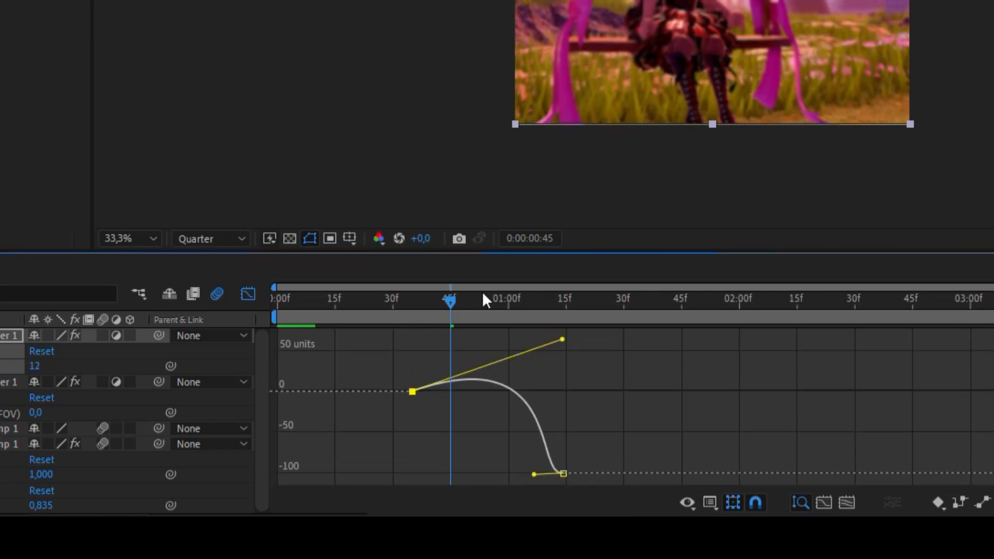
{"action": "left_click_drag", "start_coordinate": [447, 307], "coordinate": [278, 301]}
{"action": "key", "text": "space"}
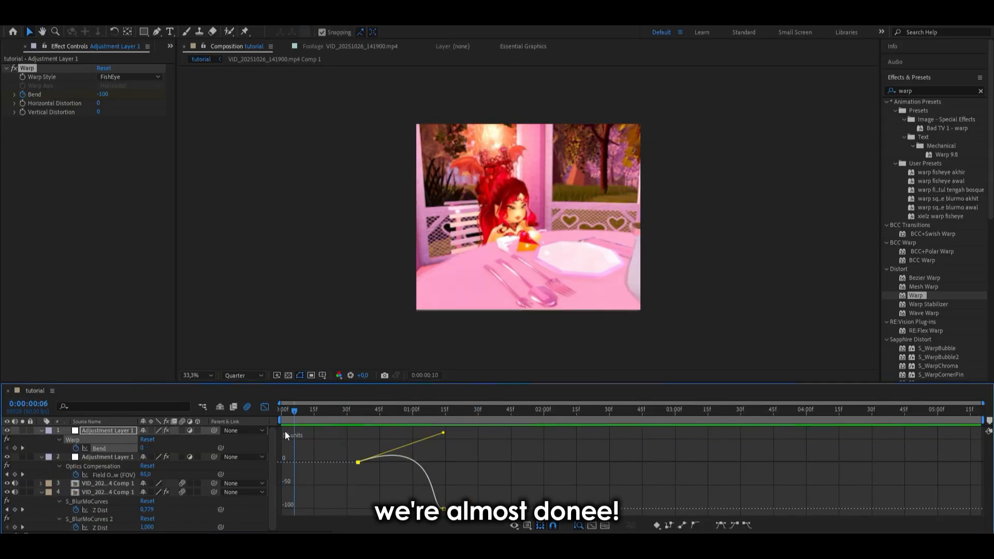
{"action": "left_click_drag", "start_coordinate": [284, 413], "coordinate": [434, 427]}
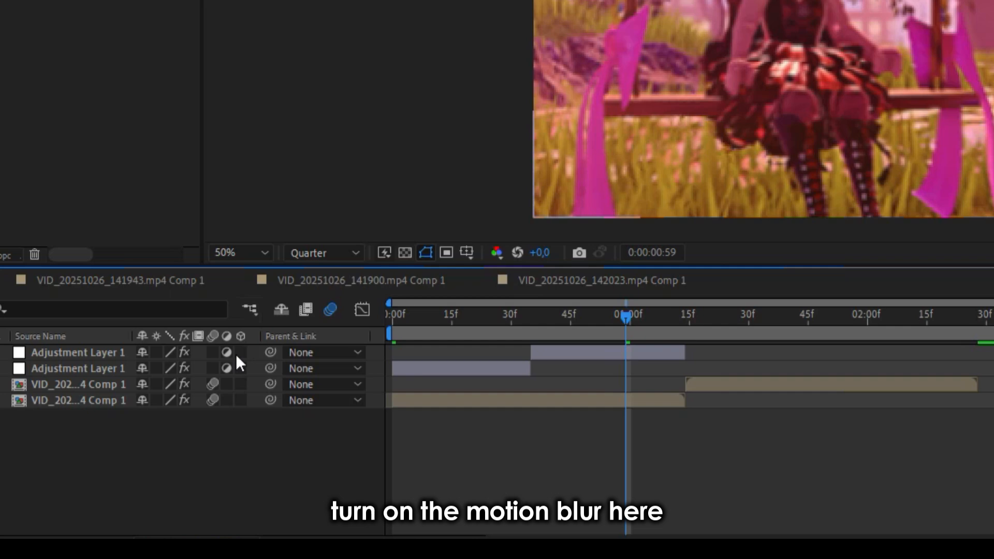
Step: Turn on motion blur for the topmost adjustment layer and play the finished transition from the start
{"action": "left_click", "coordinate": [369, 428]}
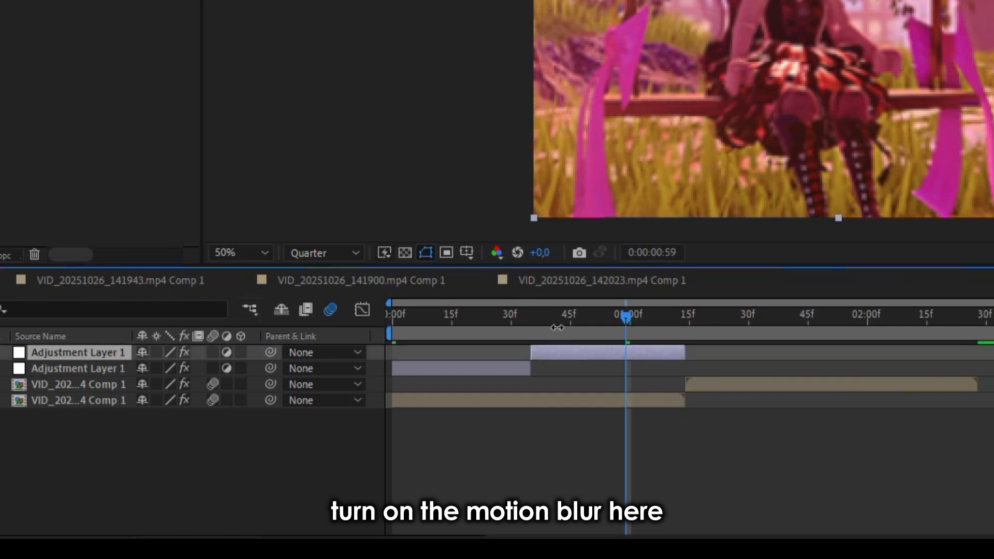
{"action": "left_click", "coordinate": [213, 353]}
{"action": "left_click_drag", "start_coordinate": [630, 318], "coordinate": [431, 360]}
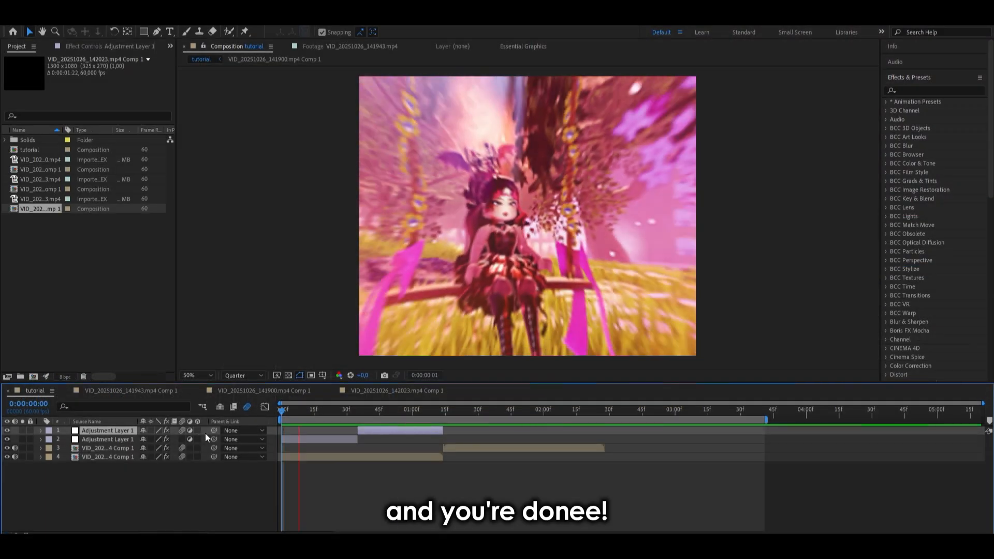
{"action": "key", "text": "space"}
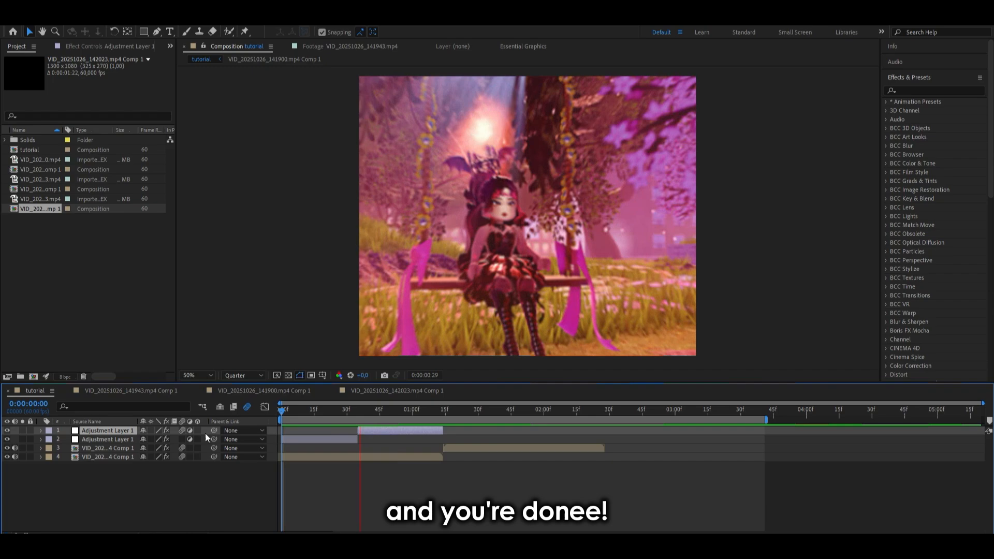